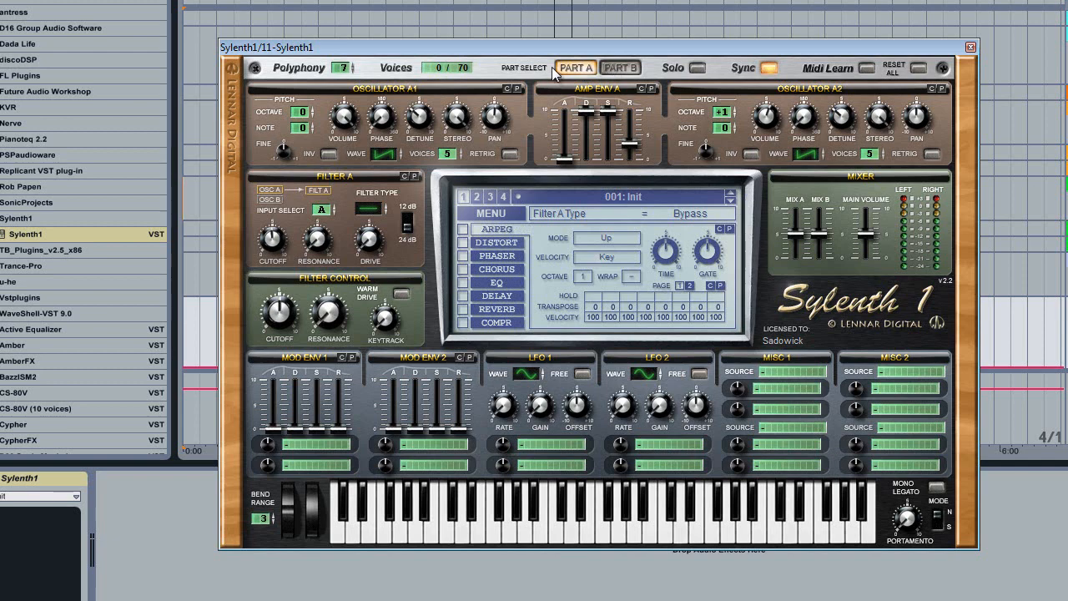
Step: View Part B's controls and return to Part A
{"action": "left_click", "coordinate": [617, 69]}
{"action": "left_click", "coordinate": [595, 68]}
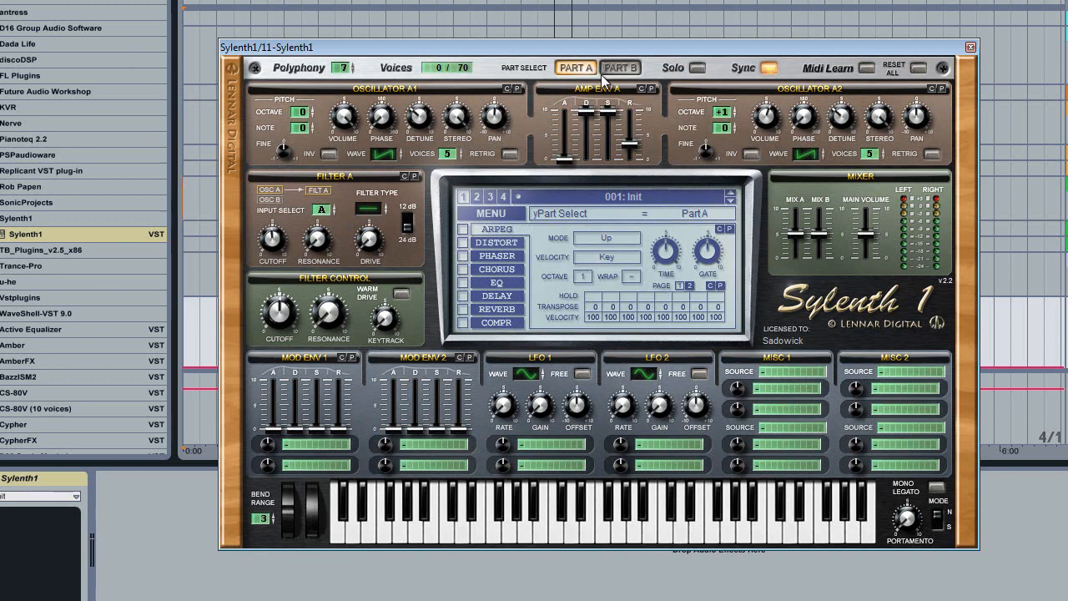
Step: Cycle Filter A's input selection through A+B and None, and set it back to A
{"action": "left_click", "coordinate": [333, 202]}
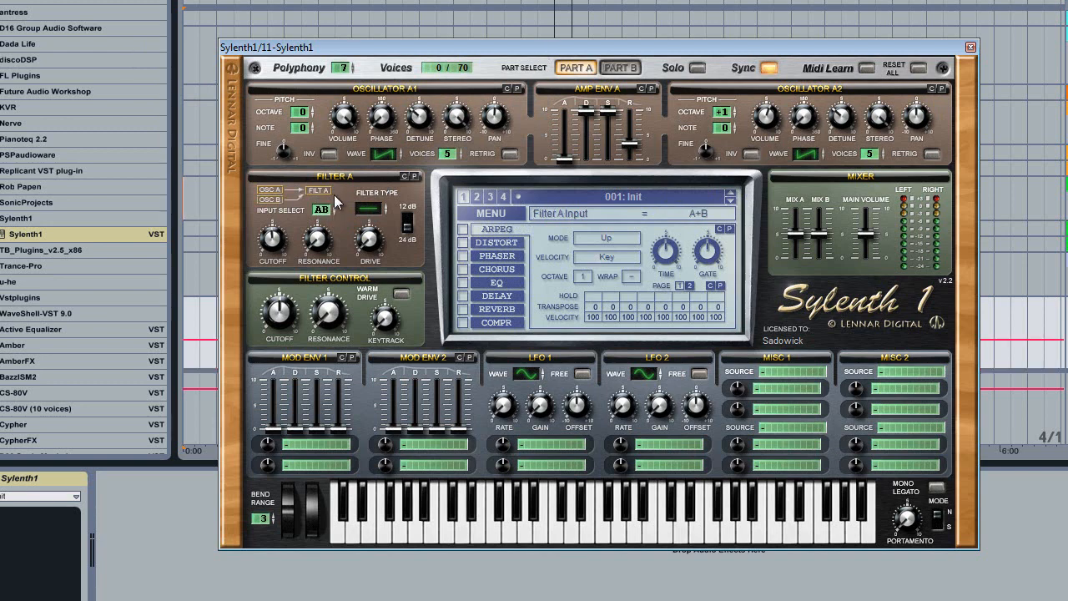
{"action": "left_click", "coordinate": [333, 210]}
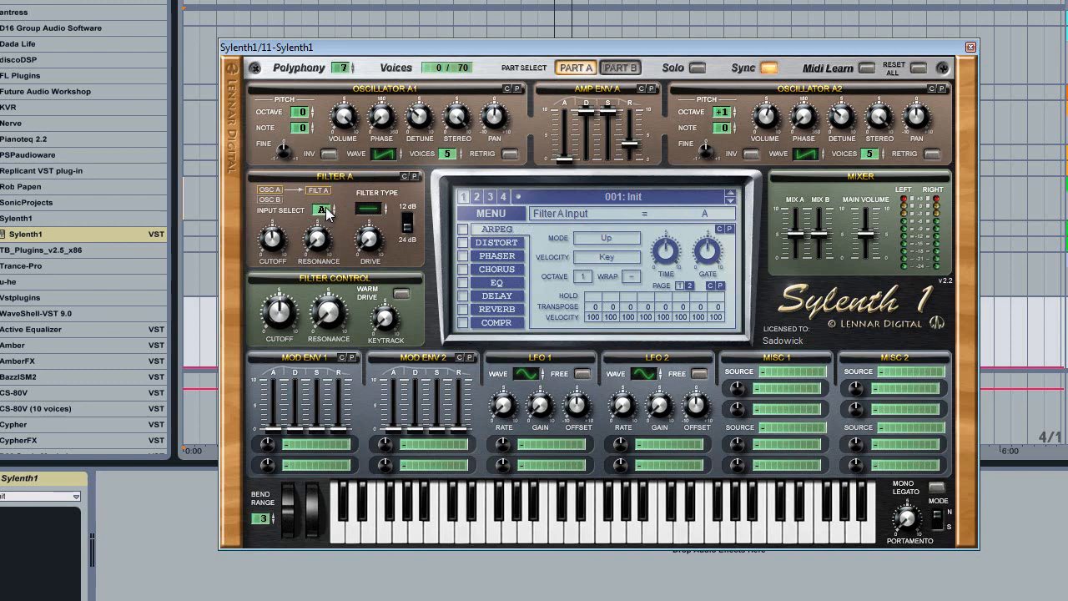
{"action": "left_click", "coordinate": [332, 209]}
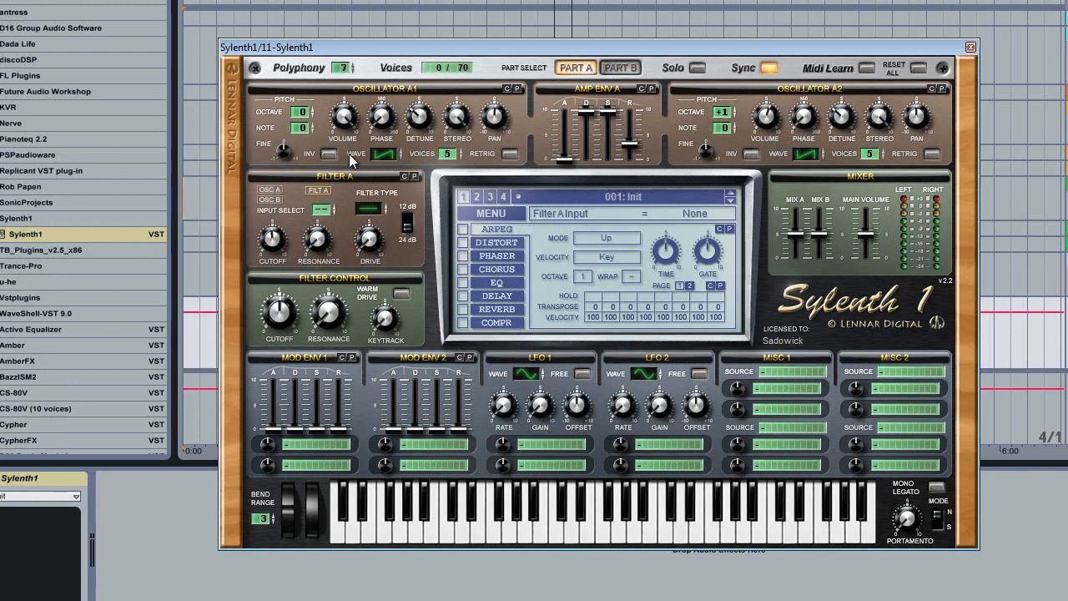
{"action": "left_click", "coordinate": [323, 214]}
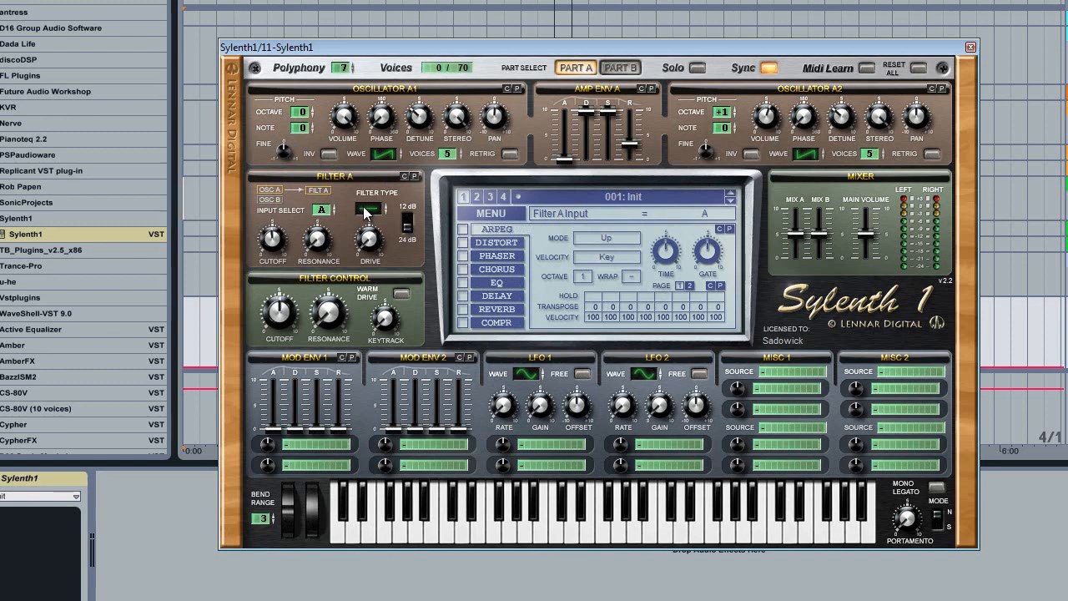
Step: Lower Filter A's cutoff to 56.56 Hz and set its filter type to Lowpass
{"action": "mouse_move", "coordinate": [364, 212]}
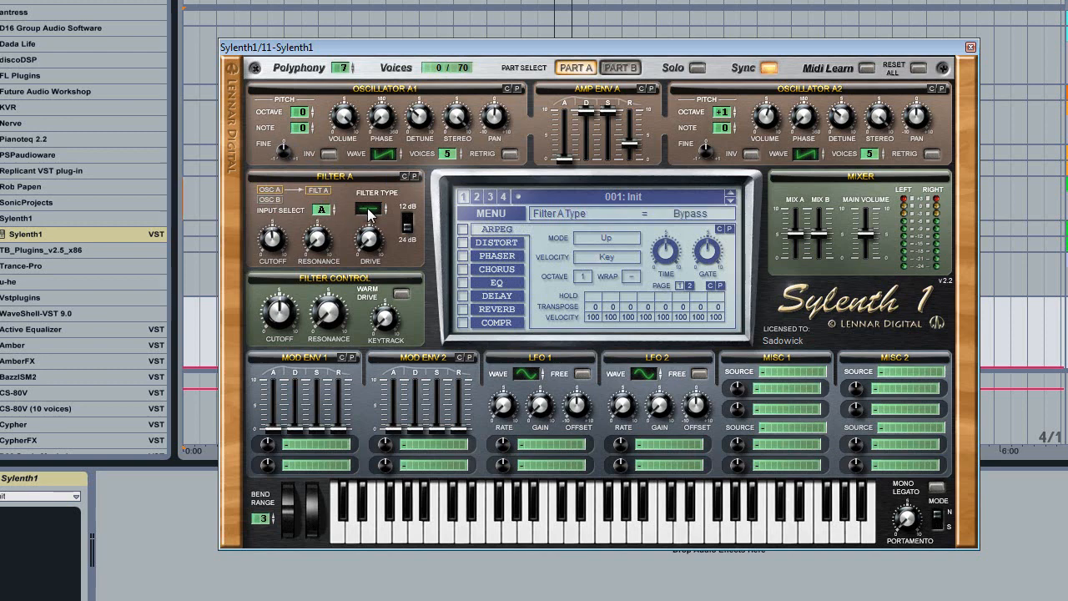
{"action": "mouse_move", "coordinate": [368, 208]}
{"action": "left_mouse_down"}
{"action": "mouse_move", "coordinate": [375, 198]}
{"action": "mouse_move", "coordinate": [376, 210]}
{"action": "left_mouse_up"}
{"action": "left_click_drag", "start_coordinate": [269, 241], "coordinate": [297, 283]}
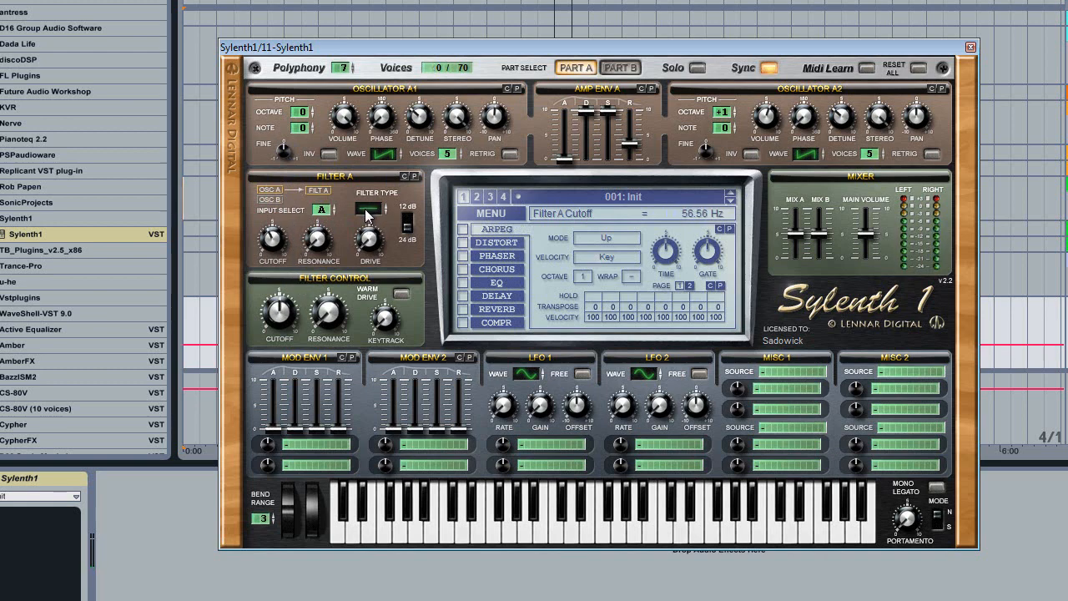
{"action": "left_click_drag", "start_coordinate": [368, 209], "coordinate": [374, 202]}
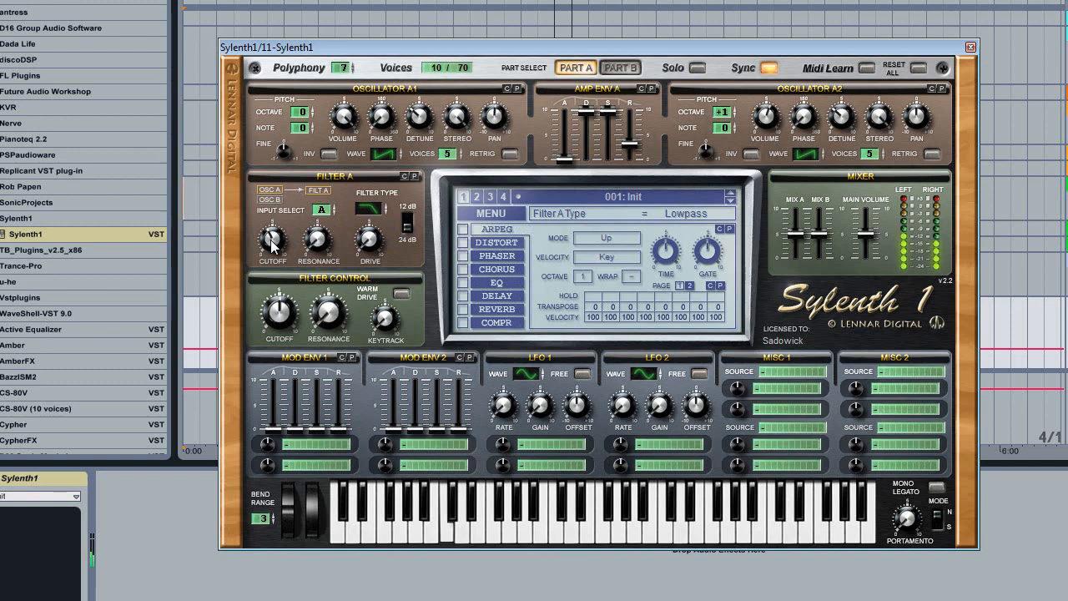
Step: Sweep Filter A's lowpass cutoff down to 1.00 Hz and back up to 9523.43 Hz
{"action": "left_click", "coordinate": [272, 241]}
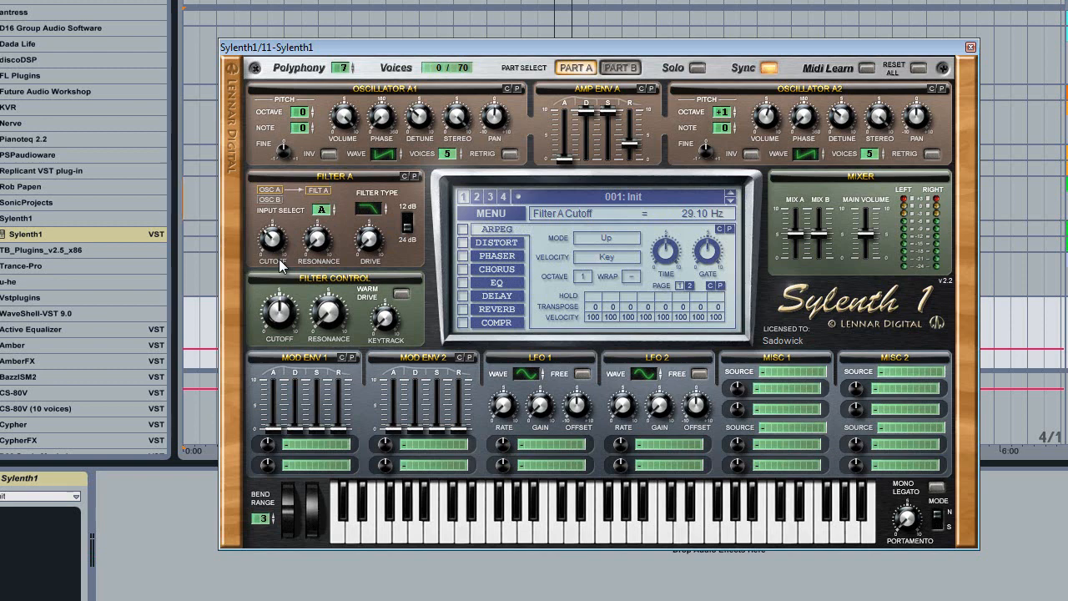
{"action": "left_click_drag", "start_coordinate": [274, 257], "coordinate": [313, 378]}
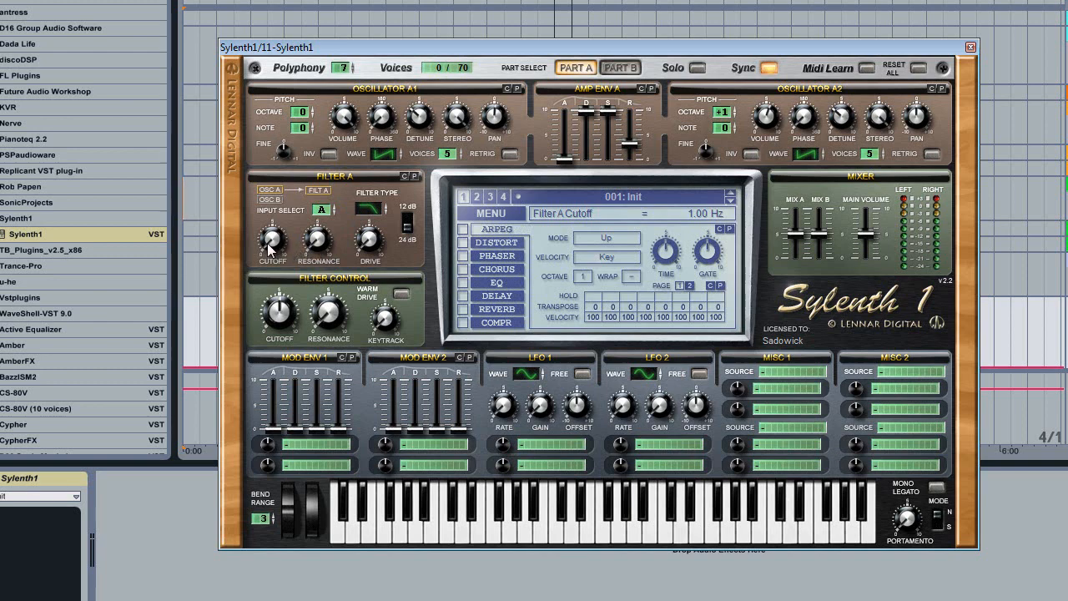
{"action": "left_click_drag", "start_coordinate": [269, 249], "coordinate": [321, 136]}
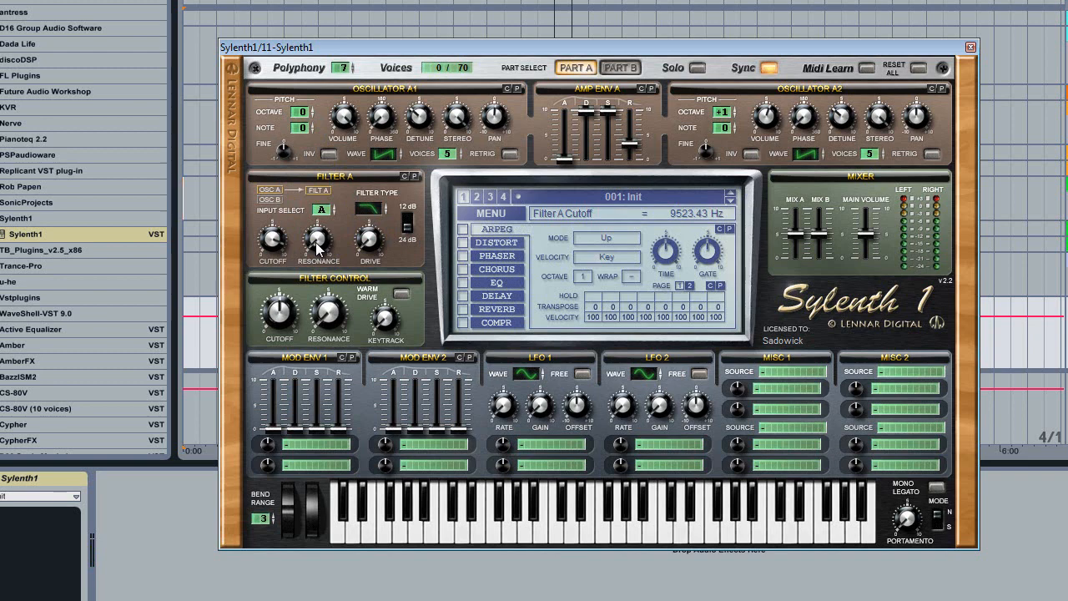
Step: Sweep Filter A's cutoff between 153.26 Hz and 21341.28 Hz with resonance raised to 2.62 or more, and return the resonance to 0.00
{"action": "left_click_drag", "start_coordinate": [271, 242], "coordinate": [339, 179]}
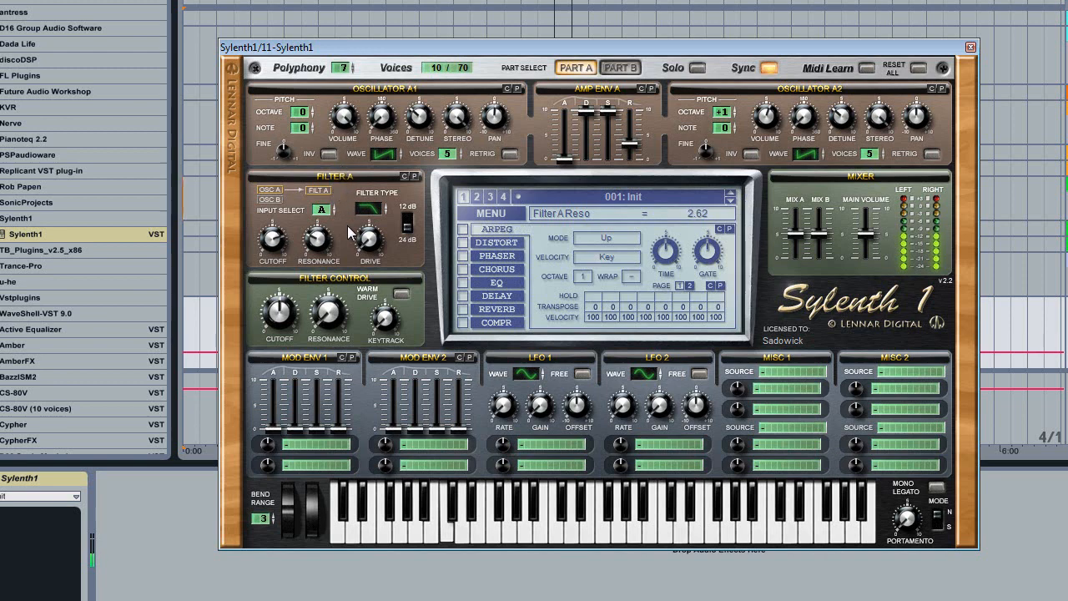
{"action": "left_click_drag", "start_coordinate": [272, 242], "coordinate": [278, 284]}
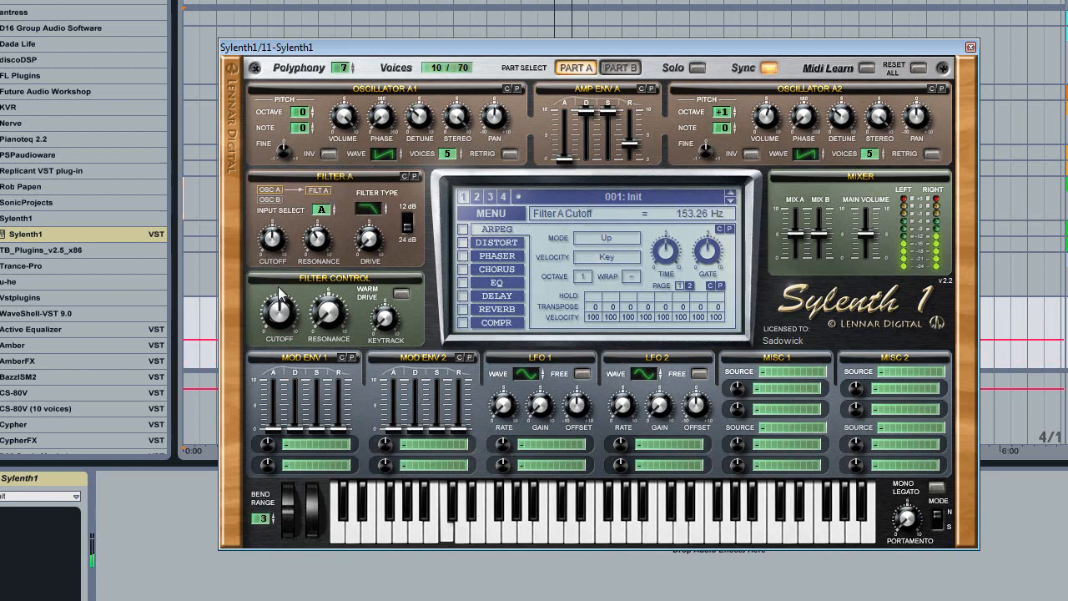
{"action": "left_click_drag", "start_coordinate": [317, 239], "coordinate": [329, 184]}
{"action": "left_click_drag", "start_coordinate": [280, 250], "coordinate": [288, 276]}
{"action": "left_click_drag", "start_coordinate": [318, 237], "coordinate": [286, 160]}
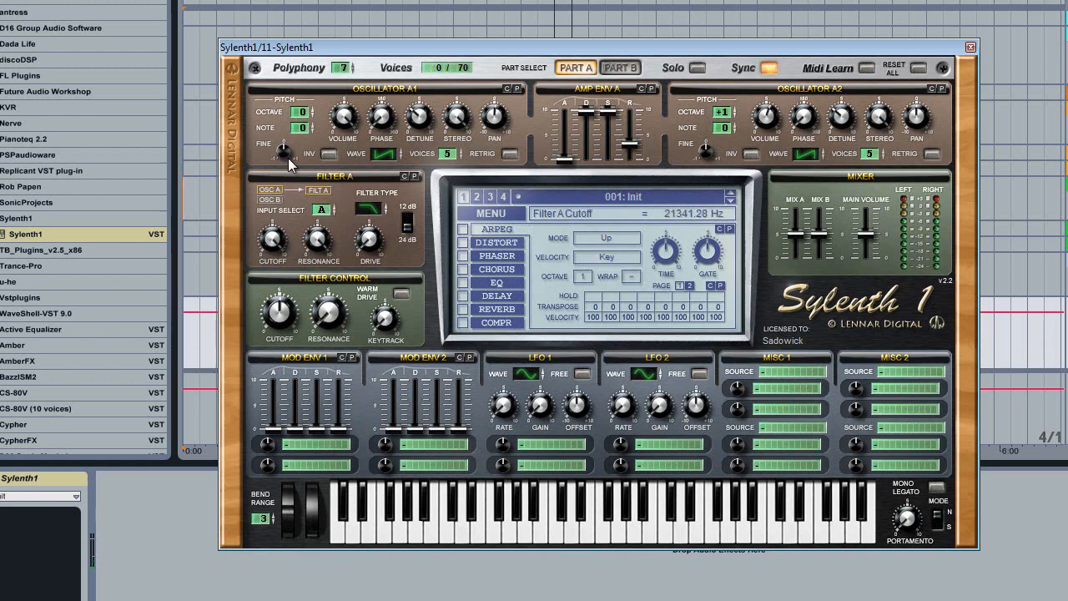
{"action": "left_click_drag", "start_coordinate": [274, 239], "coordinate": [288, 207]}
{"action": "left_click_drag", "start_coordinate": [316, 242], "coordinate": [370, 265]}
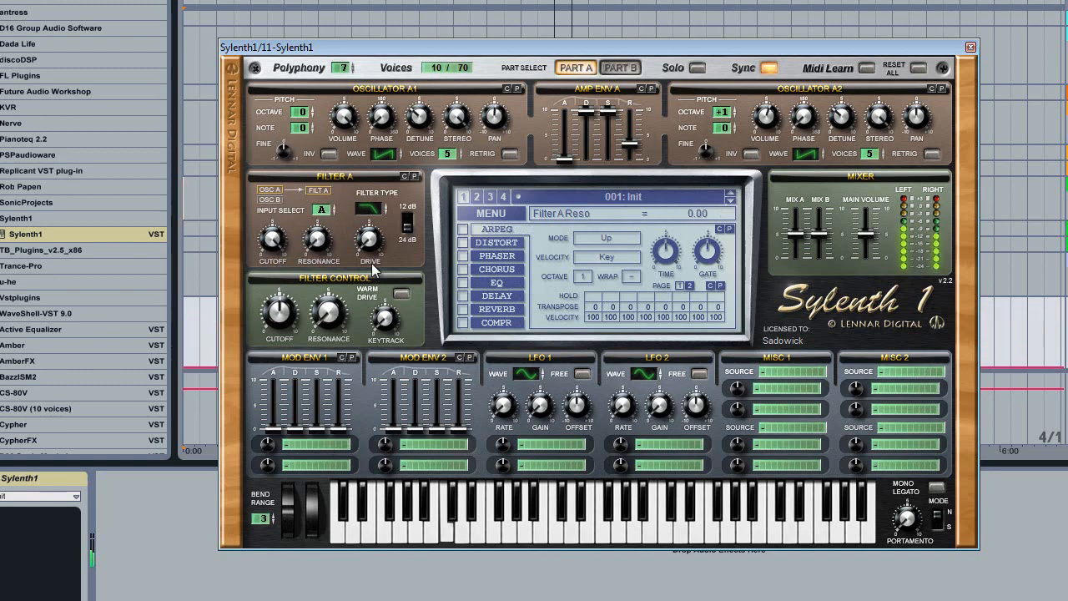
Step: Set Filter A's type to Bandpass and sweep its cutoff down to 26.47 Hz
{"action": "left_click", "coordinate": [371, 210]}
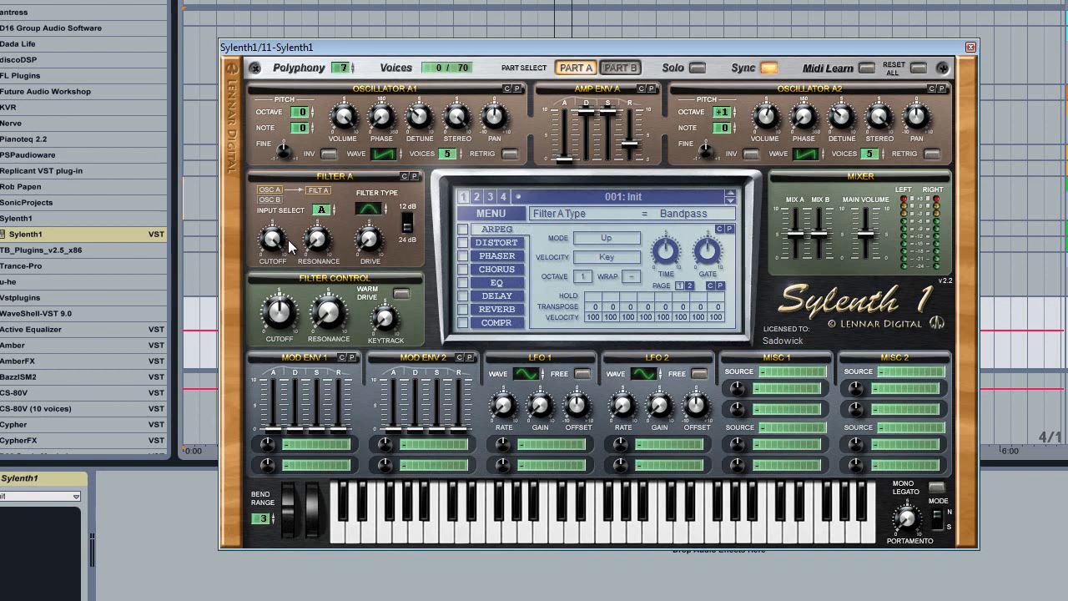
{"action": "left_click_drag", "start_coordinate": [269, 243], "coordinate": [273, 373]}
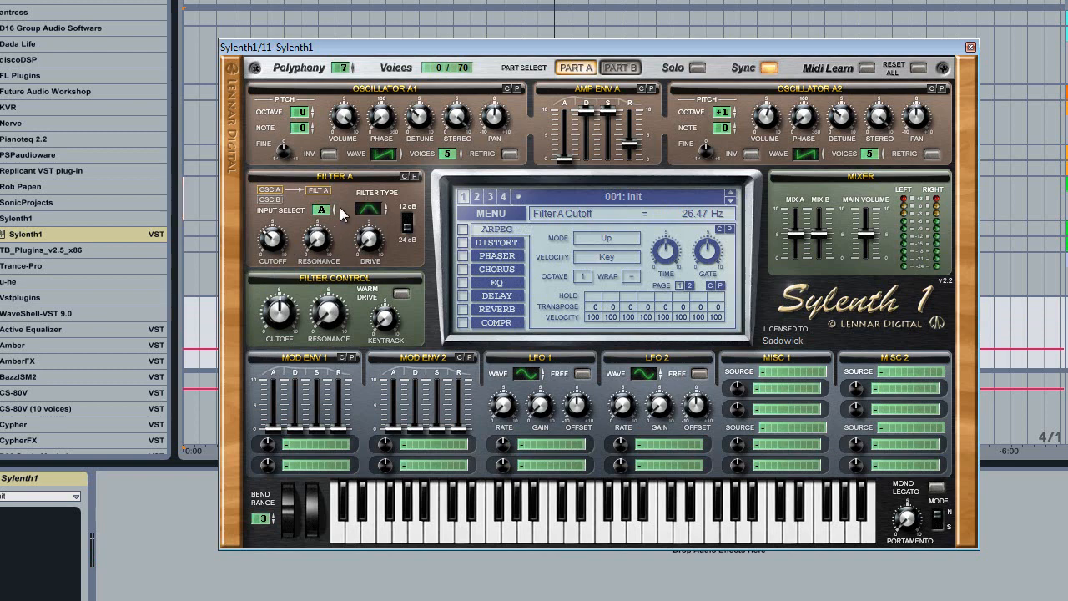
Step: Set Filter A's type to Highpass and sweep its cutoff with the resonance raised to 4.00
{"action": "left_click", "coordinate": [371, 211]}
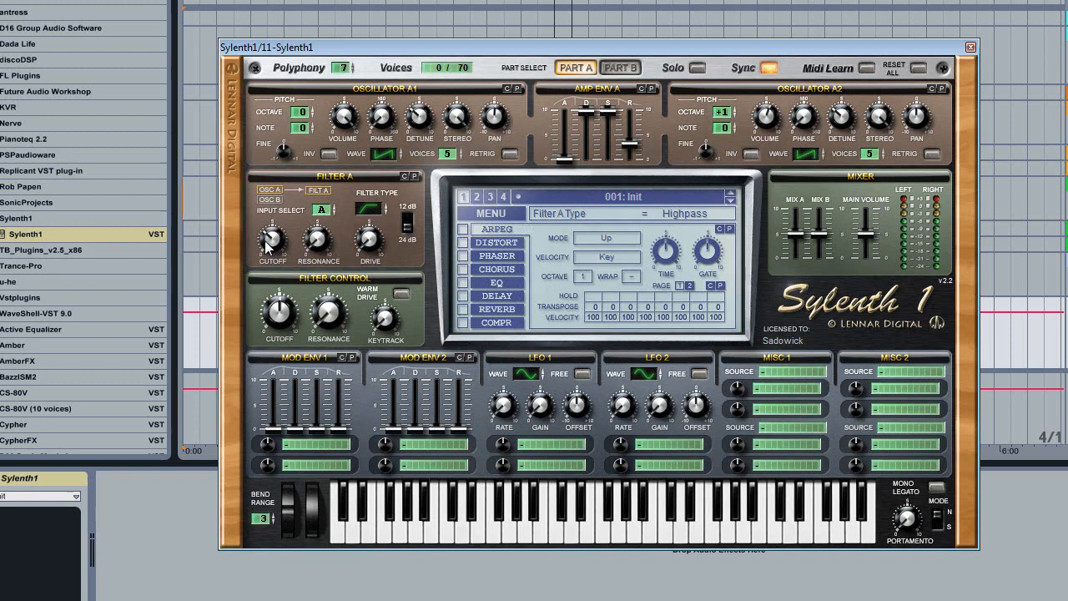
{"action": "left_click_drag", "start_coordinate": [267, 242], "coordinate": [279, 305]}
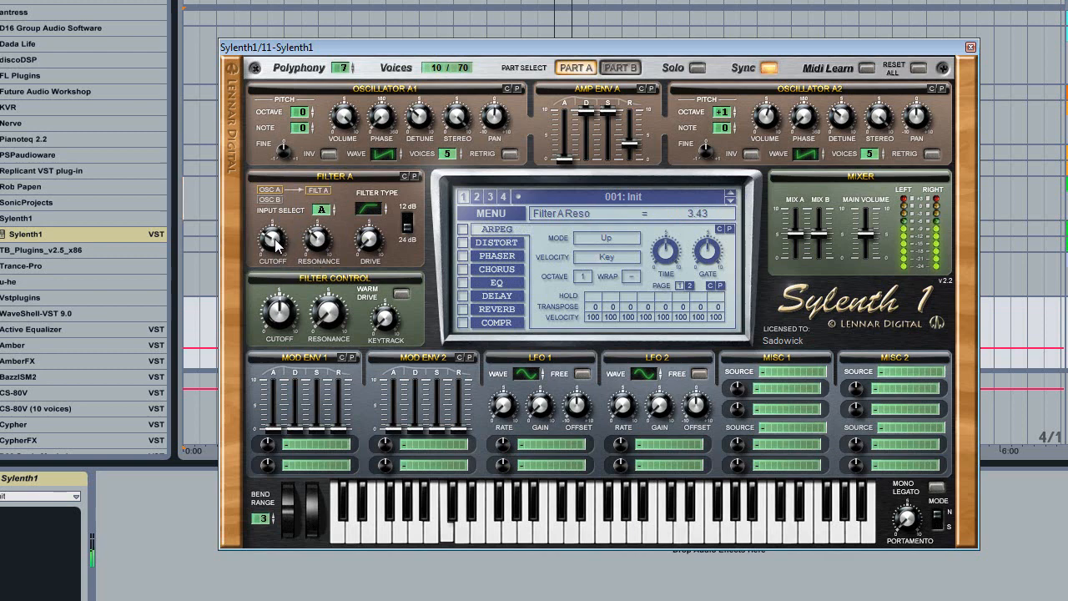
{"action": "left_click_drag", "start_coordinate": [281, 248], "coordinate": [274, 269]}
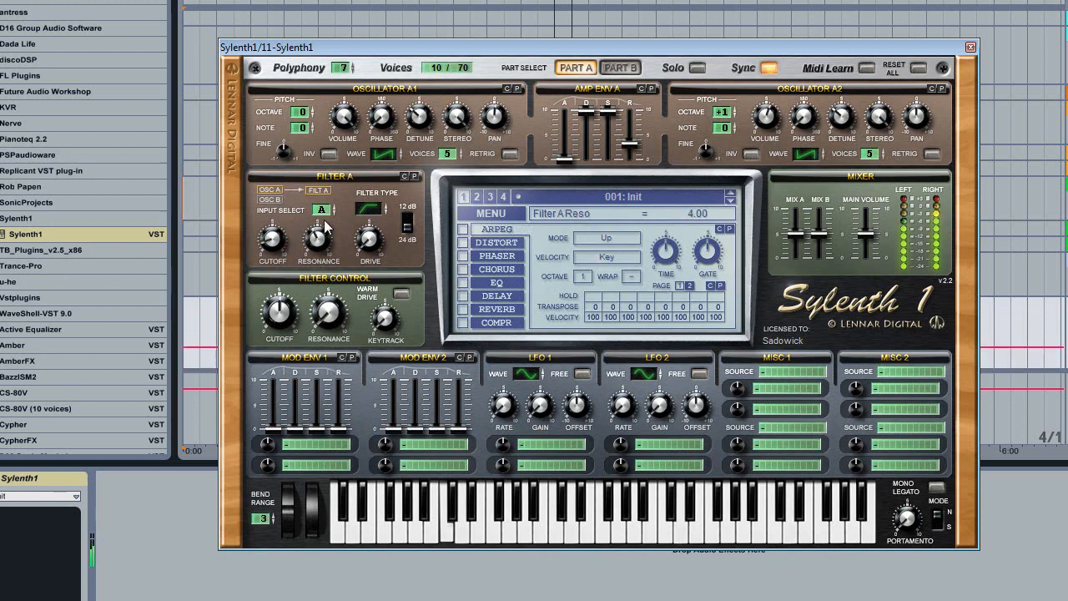
{"action": "left_click_drag", "start_coordinate": [272, 242], "coordinate": [261, 337]}
Step: Switch Filter A's type through Bandpass back to Lowpass and raise its drive to 1.24
{"action": "left_click_drag", "start_coordinate": [366, 224], "coordinate": [368, 266]}
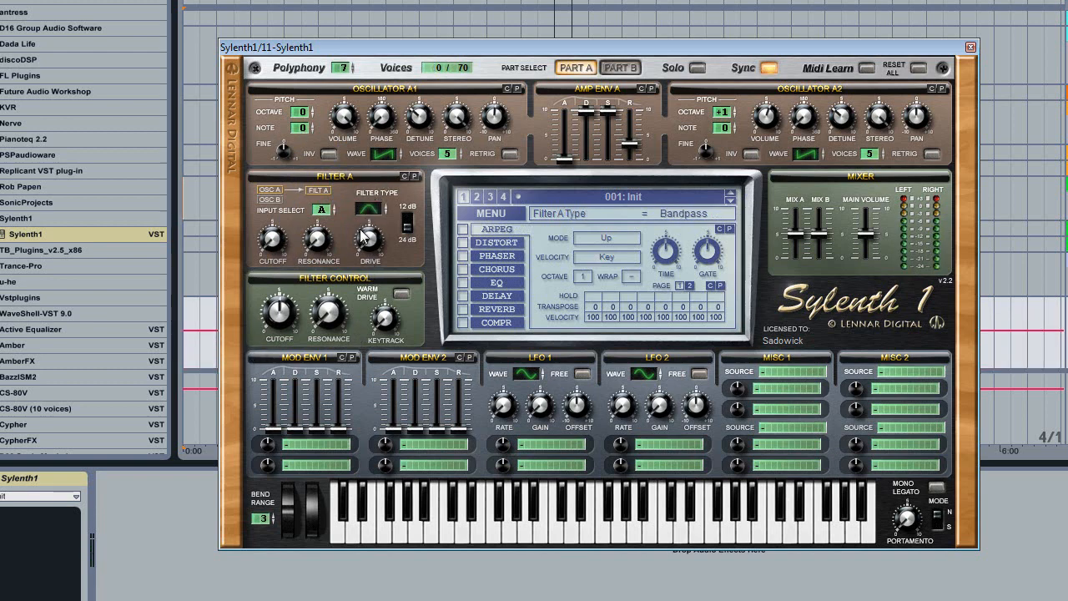
{"action": "left_click_drag", "start_coordinate": [354, 337], "coordinate": [372, 253]}
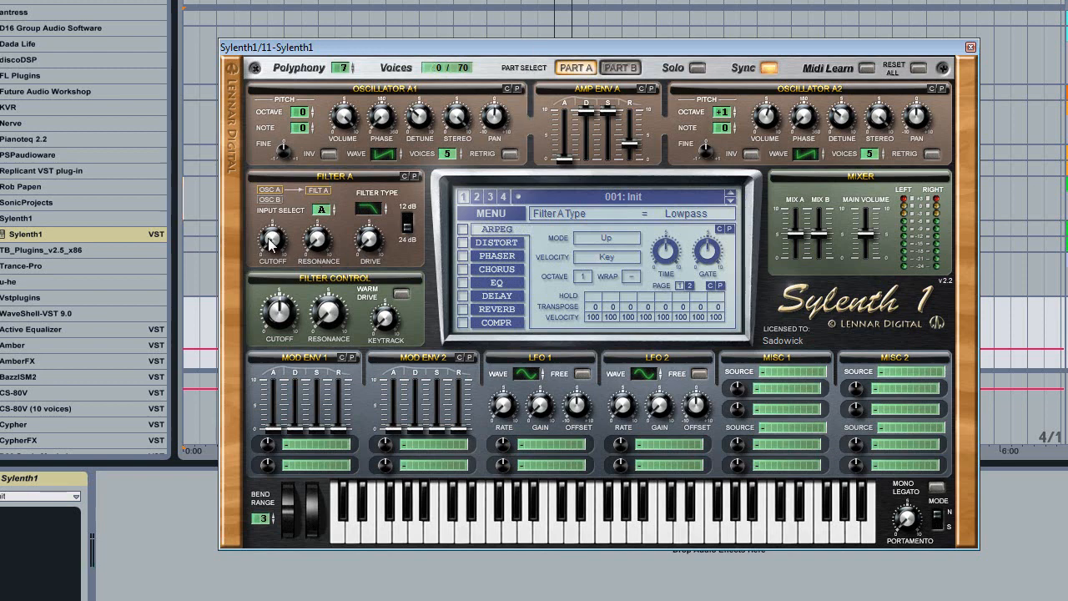
{"action": "mouse_move", "coordinate": [376, 240]}
{"action": "left_mouse_down"}
{"action": "mouse_move", "coordinate": [378, 220]}
{"action": "mouse_move", "coordinate": [375, 244]}
{"action": "left_mouse_up"}
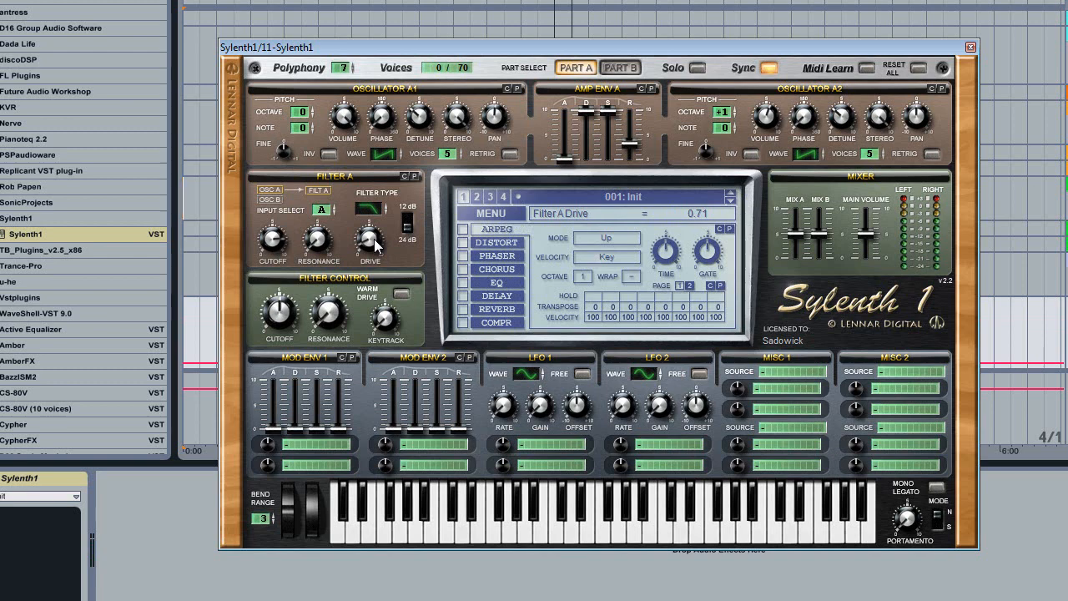
{"action": "left_click_drag", "start_coordinate": [373, 246], "coordinate": [389, 184]}
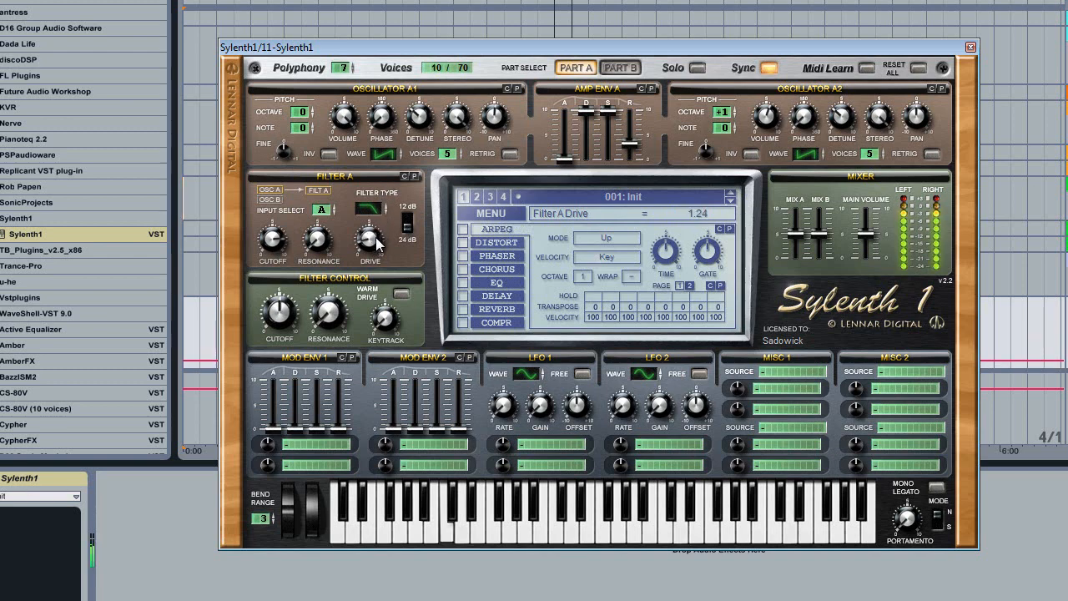
Step: Sweep Filter A's cutoff from 115.28 Hz to 3685.75 Hz and raise its resonance
{"action": "left_click_drag", "start_coordinate": [270, 278], "coordinate": [269, 304]}
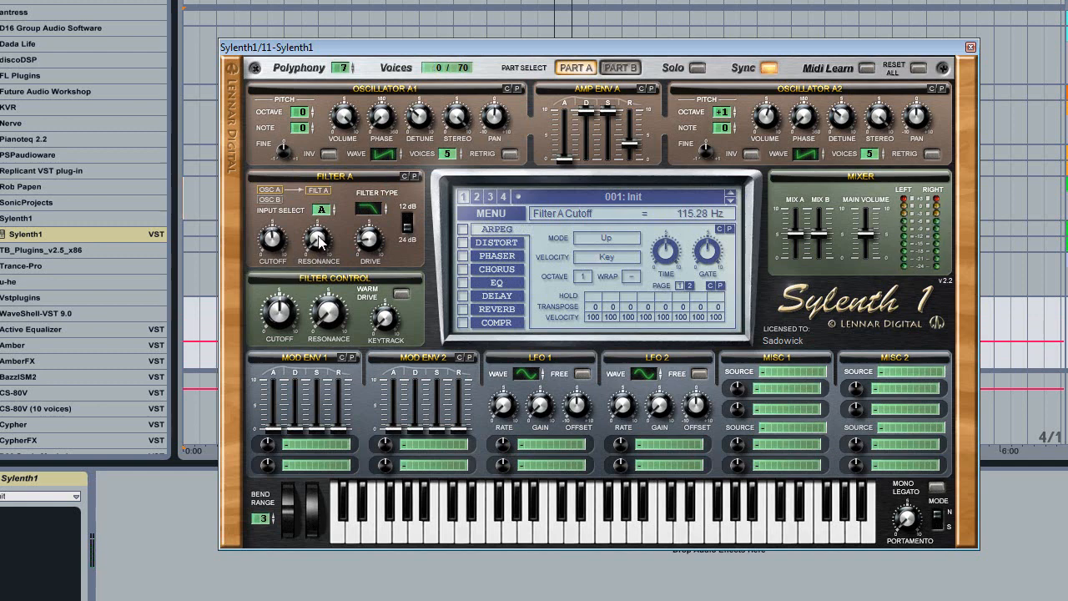
{"action": "left_click_drag", "start_coordinate": [318, 237], "coordinate": [326, 121]}
{"action": "left_click_drag", "start_coordinate": [271, 239], "coordinate": [280, 193]}
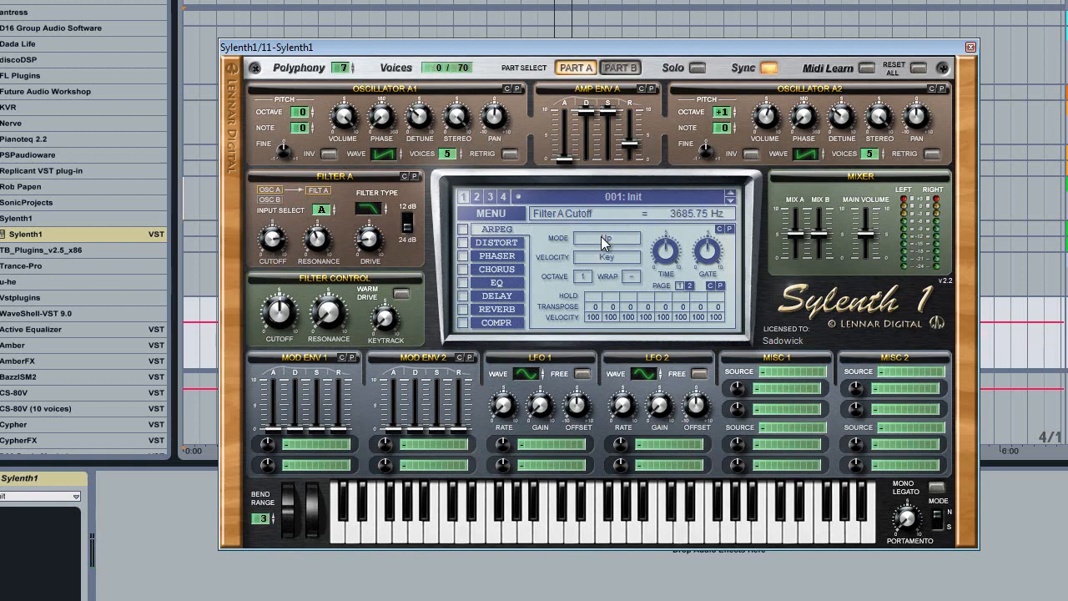
Step: Check Part B once more and switch back to Part A
{"action": "left_click", "coordinate": [614, 70]}
{"action": "left_click", "coordinate": [583, 68]}
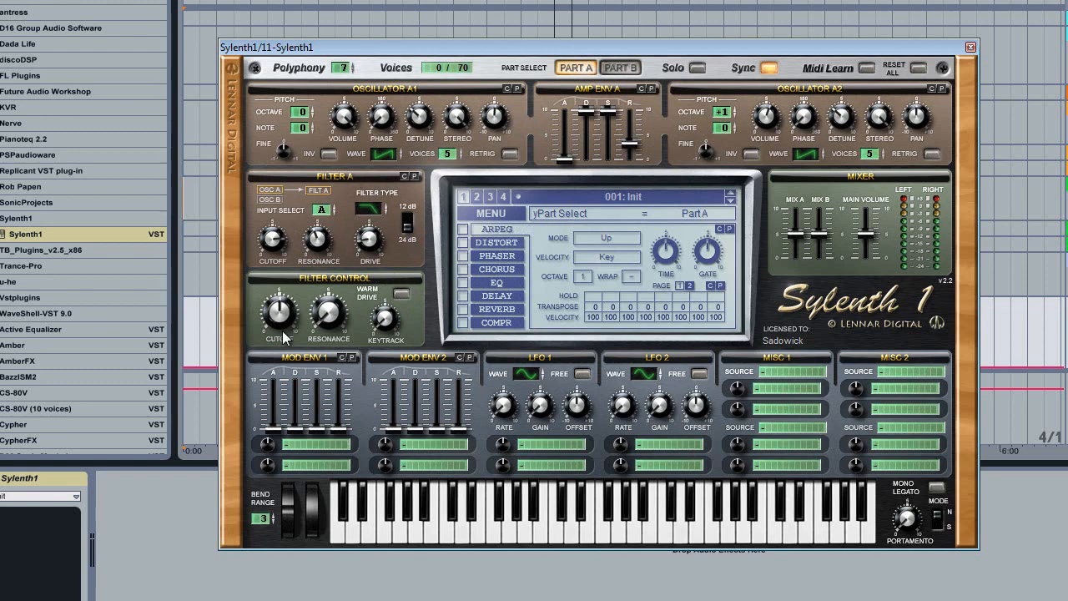
Step: Turn on Warm Drive in Filter Control, raise its resonance to 8.05 and lower its cutoff to 2.04 Hz
{"action": "left_click", "coordinate": [402, 294]}
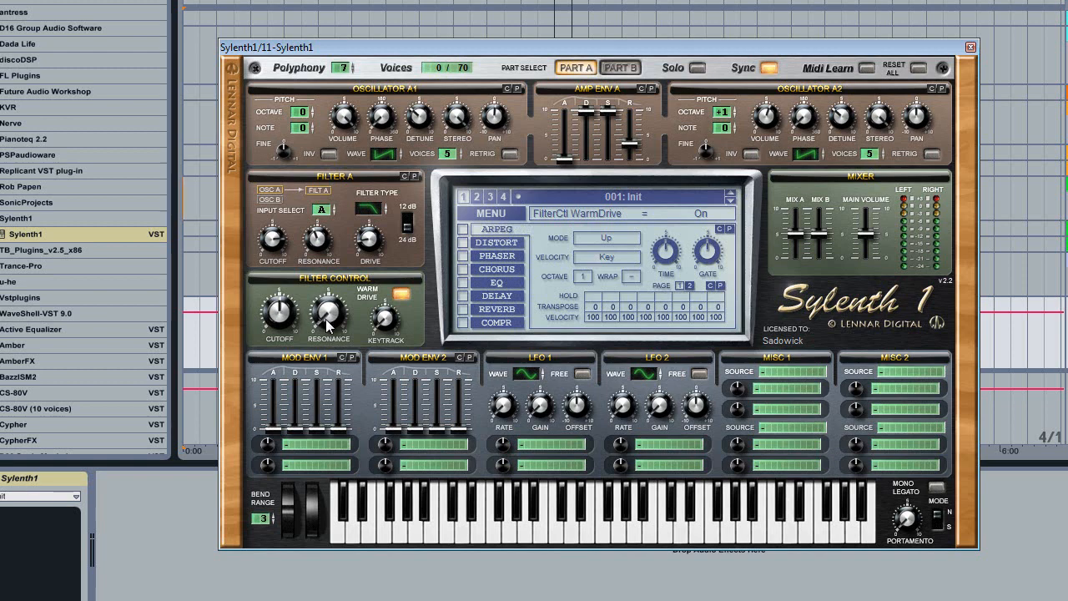
{"action": "left_click_drag", "start_coordinate": [326, 319], "coordinate": [363, 213]}
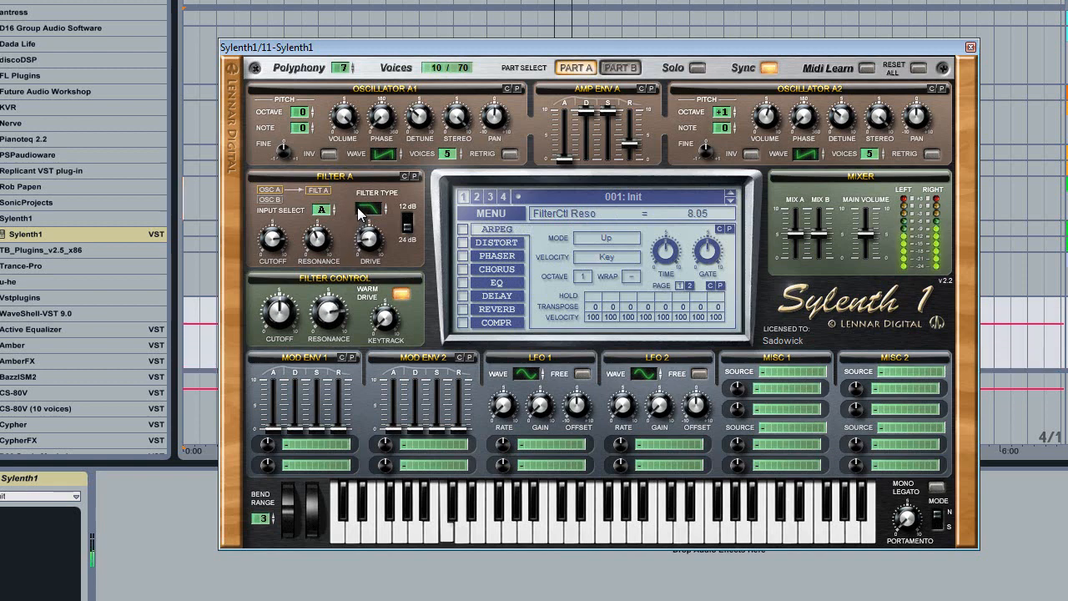
{"action": "left_click_drag", "start_coordinate": [280, 310], "coordinate": [292, 398]}
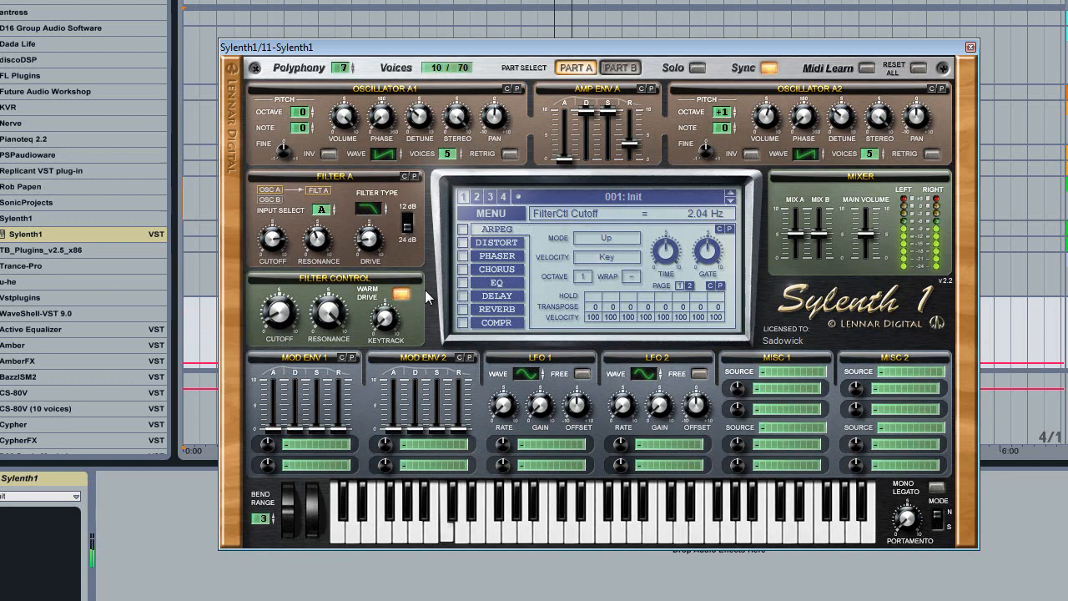
Step: Set Filter Control's resonance to 3.29, cutoff to 36.90 Hz and keytrack to 0.00
{"action": "left_click", "coordinate": [328, 313]}
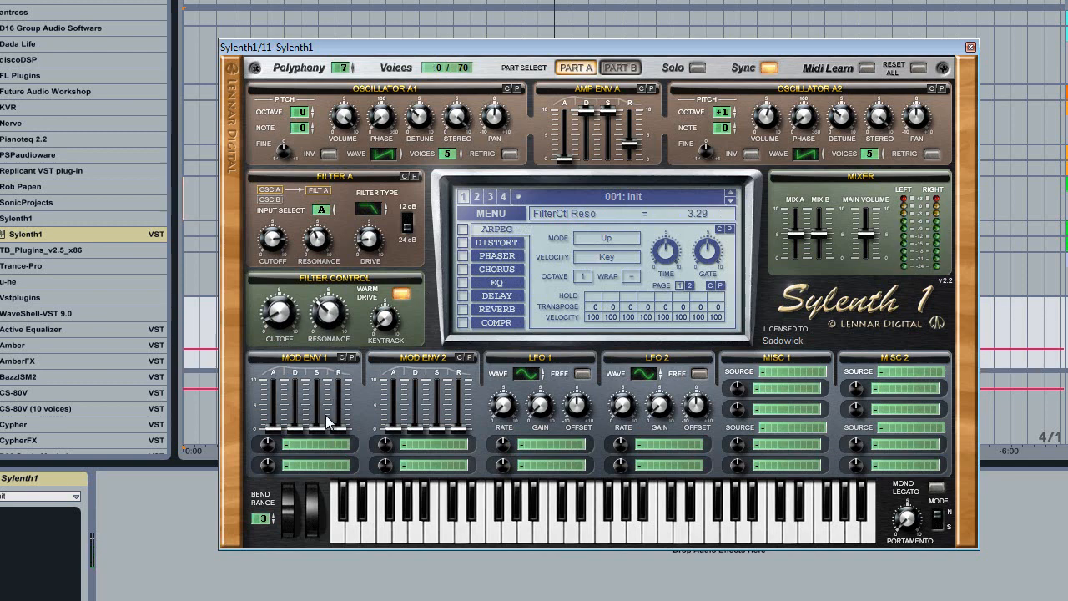
{"action": "left_click_drag", "start_coordinate": [279, 316], "coordinate": [282, 292]}
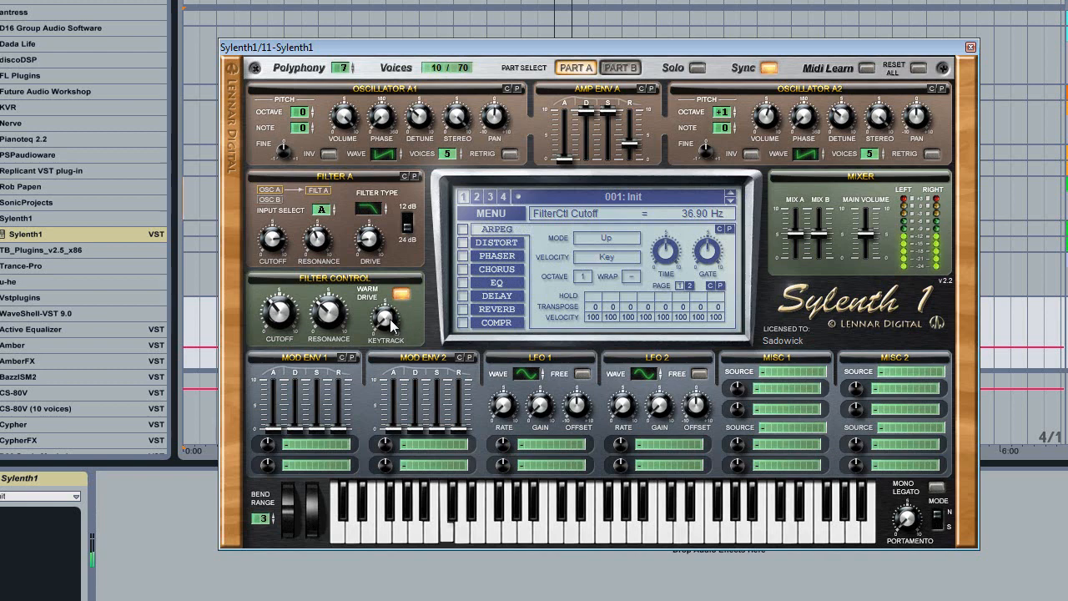
{"action": "left_click_drag", "start_coordinate": [390, 318], "coordinate": [388, 340]}
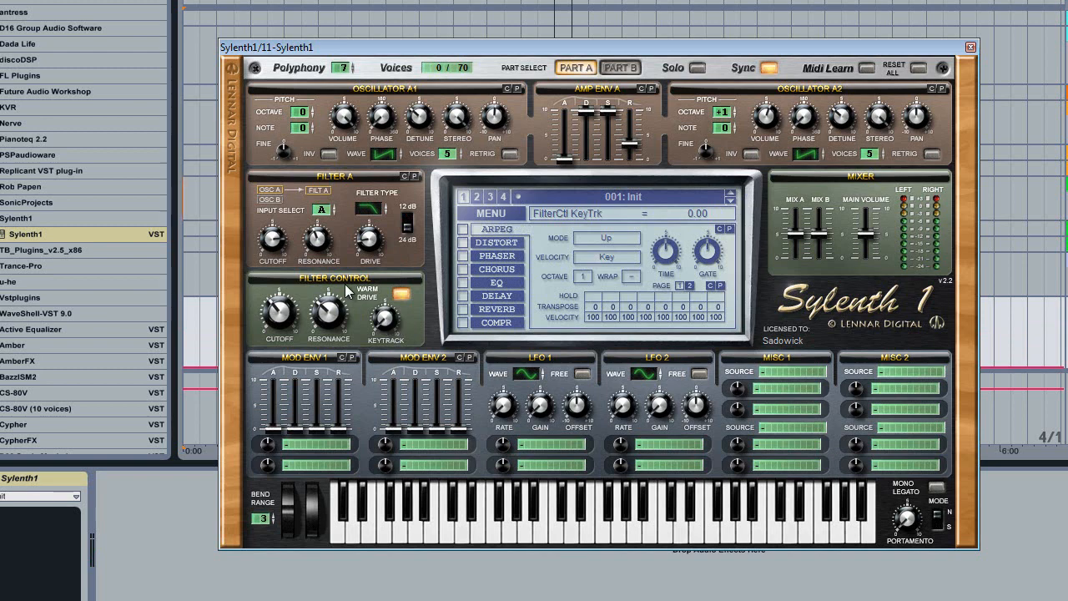
Step: Set Filter A's type to Bandpass and raise Filter Control's resonance to 8.10
{"action": "left_click", "coordinate": [373, 203]}
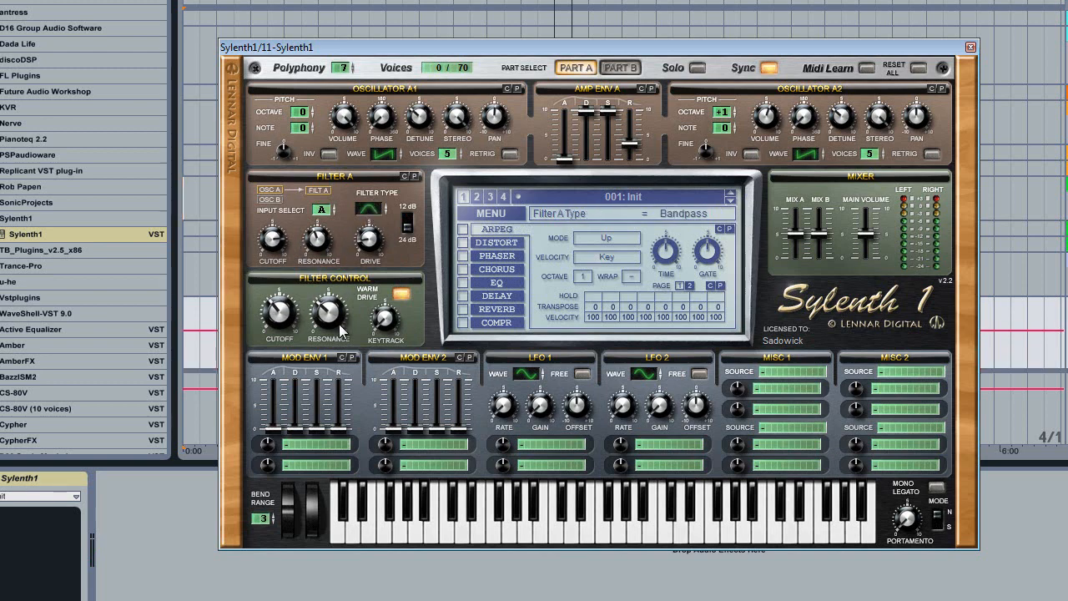
{"action": "left_click_drag", "start_coordinate": [333, 311], "coordinate": [341, 222]}
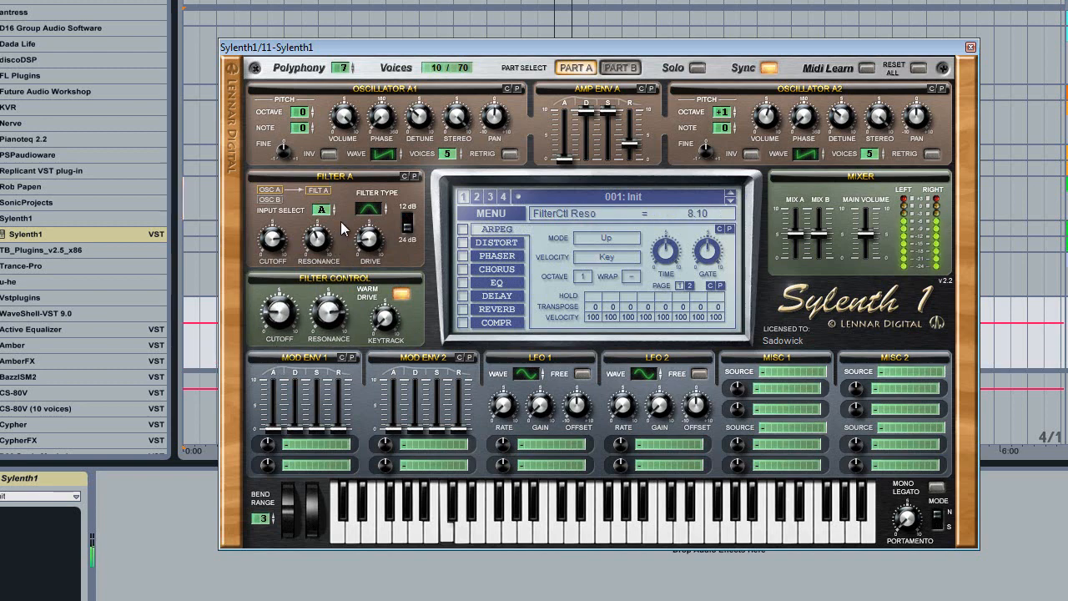
Step: Audition Filter Control's cutoff down to 2.47 Hz and set its keytrack to 0.00
{"action": "left_click_drag", "start_coordinate": [279, 313], "coordinate": [281, 330]}
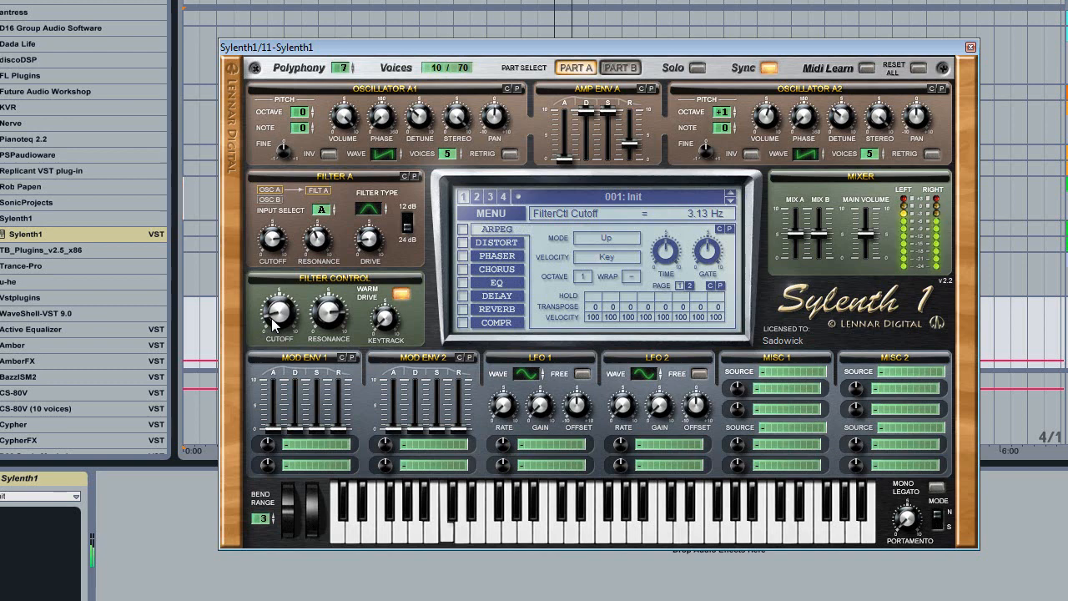
{"action": "left_click_drag", "start_coordinate": [271, 318], "coordinate": [271, 322]}
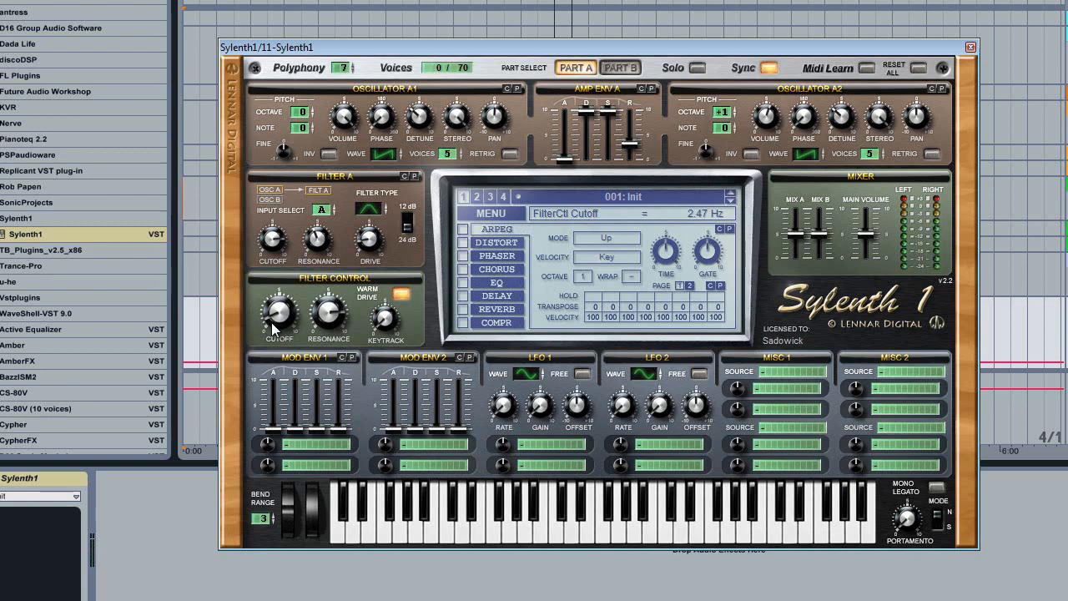
{"action": "left_click_drag", "start_coordinate": [384, 317], "coordinate": [413, 426]}
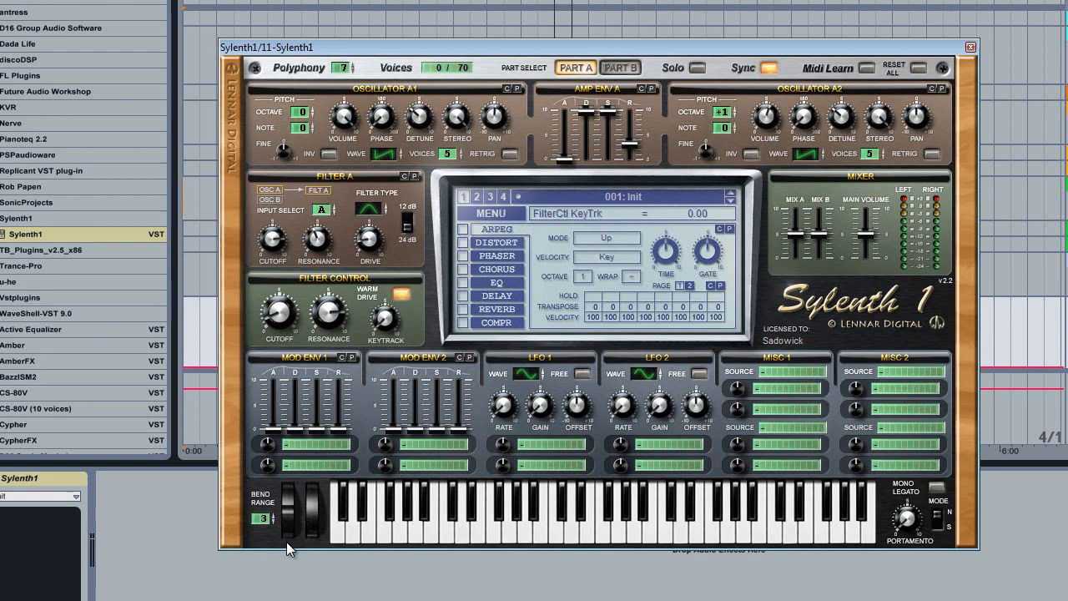
Step: Set Filter A's type to Lowpass and Filter Control's cutoff to 1495.79 Hz
{"action": "left_click_drag", "start_coordinate": [368, 209], "coordinate": [388, 255]}
{"action": "left_click_drag", "start_coordinate": [270, 315], "coordinate": [392, 596]}
{"action": "left_click_drag", "start_coordinate": [284, 315], "coordinate": [305, 245]}
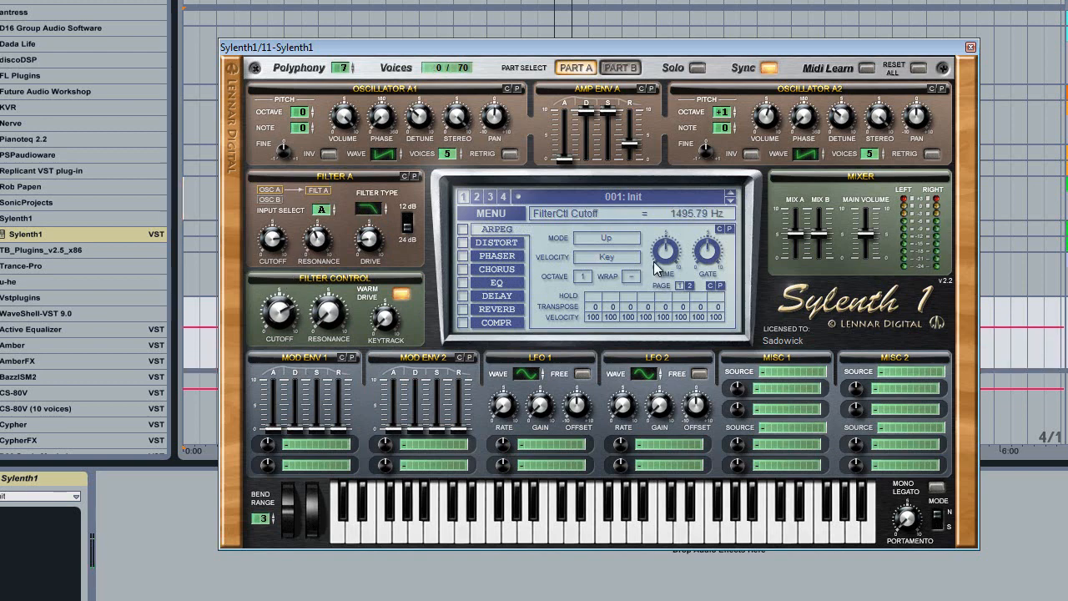
Step: Audition the arpeggiator by switching it on and off again
{"action": "left_click", "coordinate": [463, 229]}
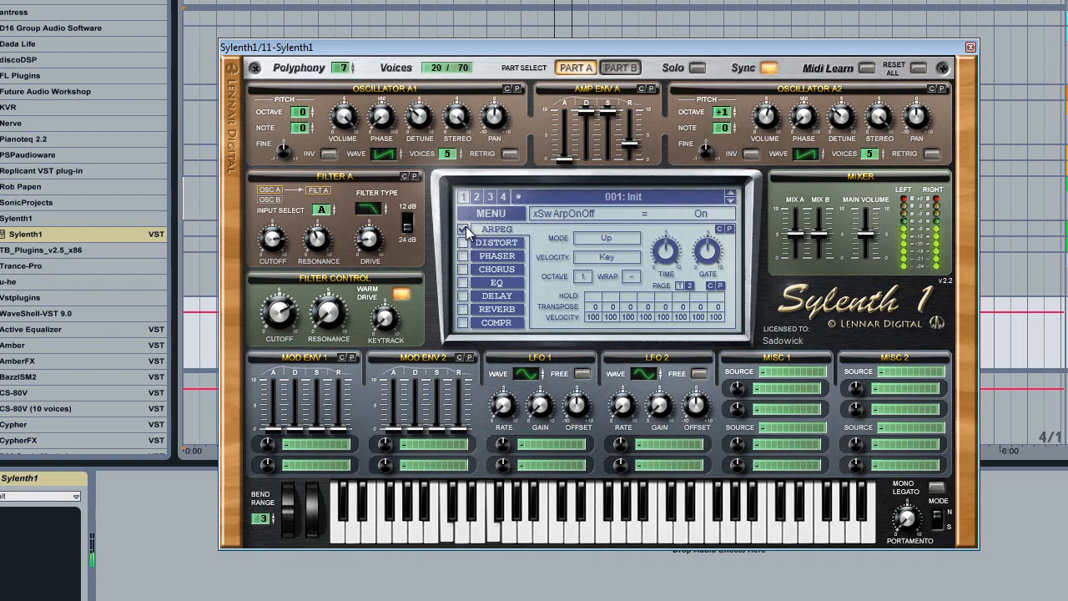
{"action": "left_click", "coordinate": [465, 227]}
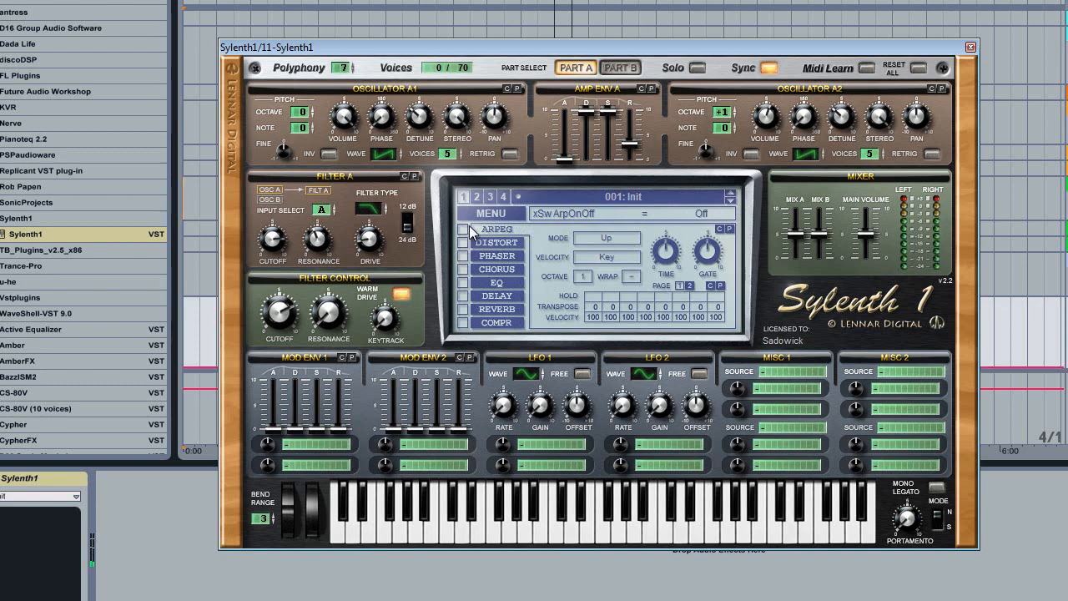
Step: Audition the phaser with feedback at 91.90 %, lower its feedback, set its dry/wet to 3.33 % and switch it off
{"action": "left_click", "coordinate": [463, 256]}
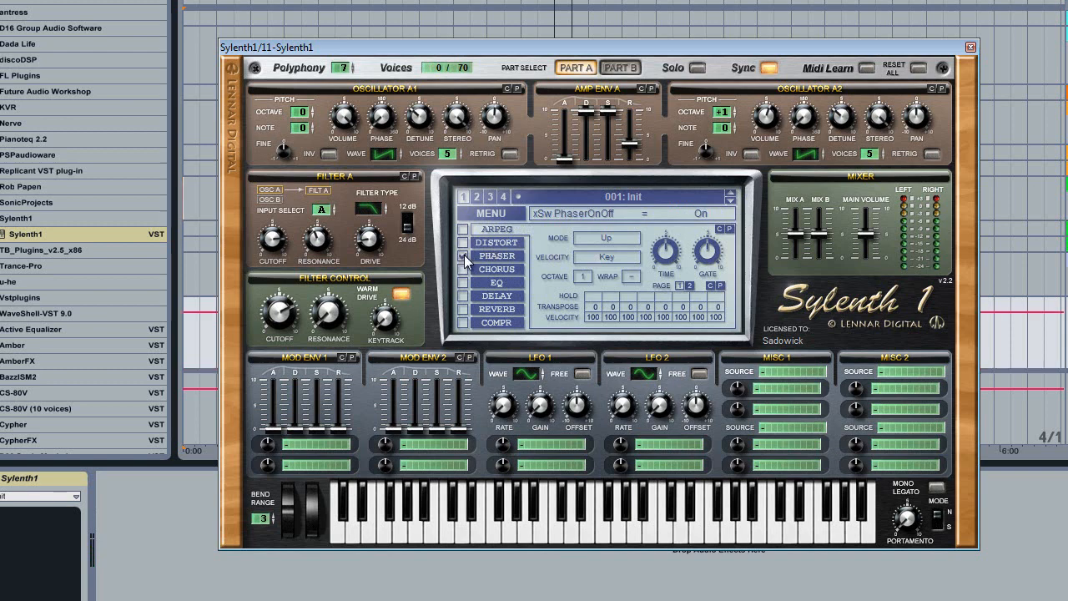
{"action": "left_click", "coordinate": [485, 254]}
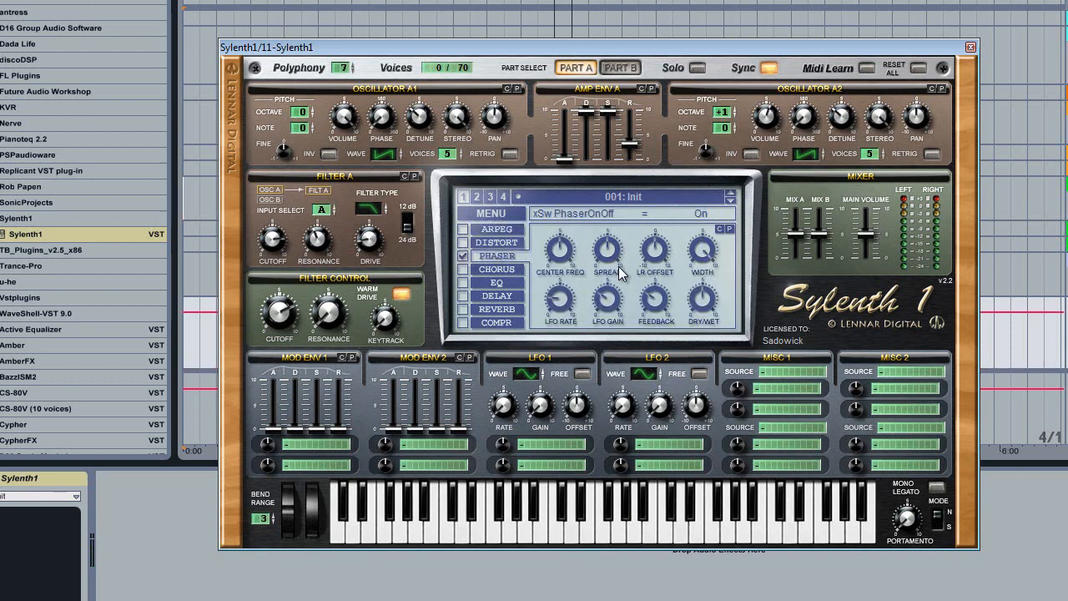
{"action": "left_click", "coordinate": [705, 307]}
{"action": "left_click_drag", "start_coordinate": [656, 298], "coordinate": [669, 224]}
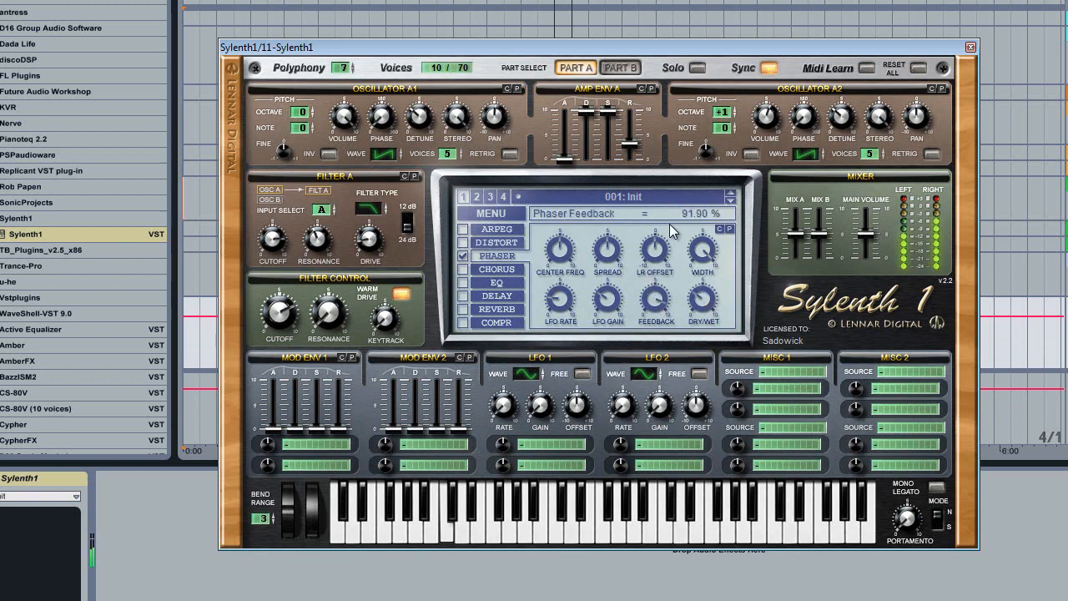
{"action": "left_click", "coordinate": [703, 298]}
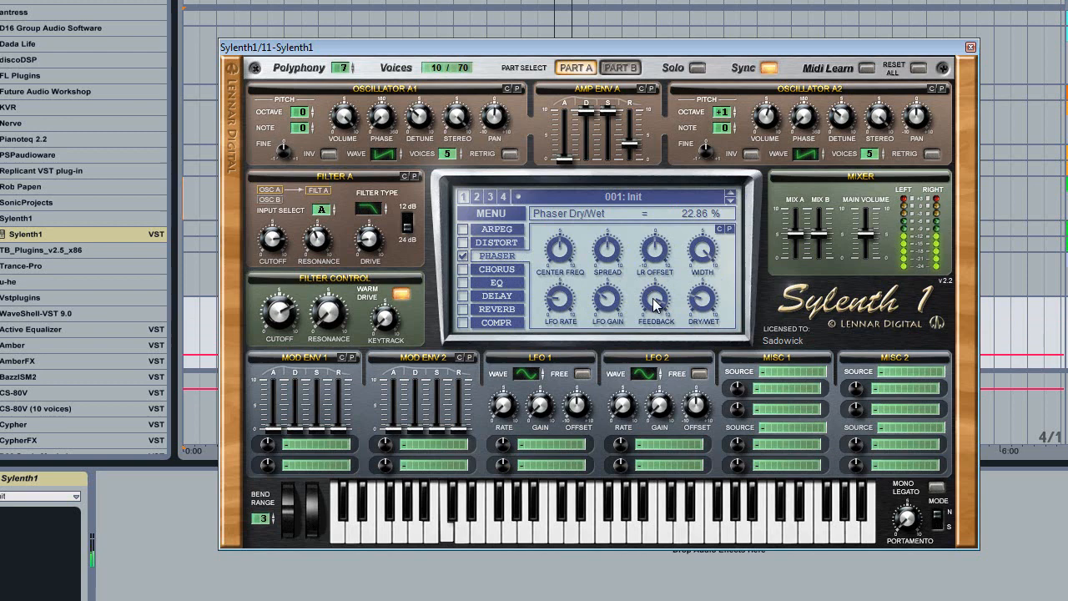
{"action": "left_click_drag", "start_coordinate": [654, 299], "coordinate": [665, 348]}
{"action": "left_click_drag", "start_coordinate": [702, 300], "coordinate": [708, 430]}
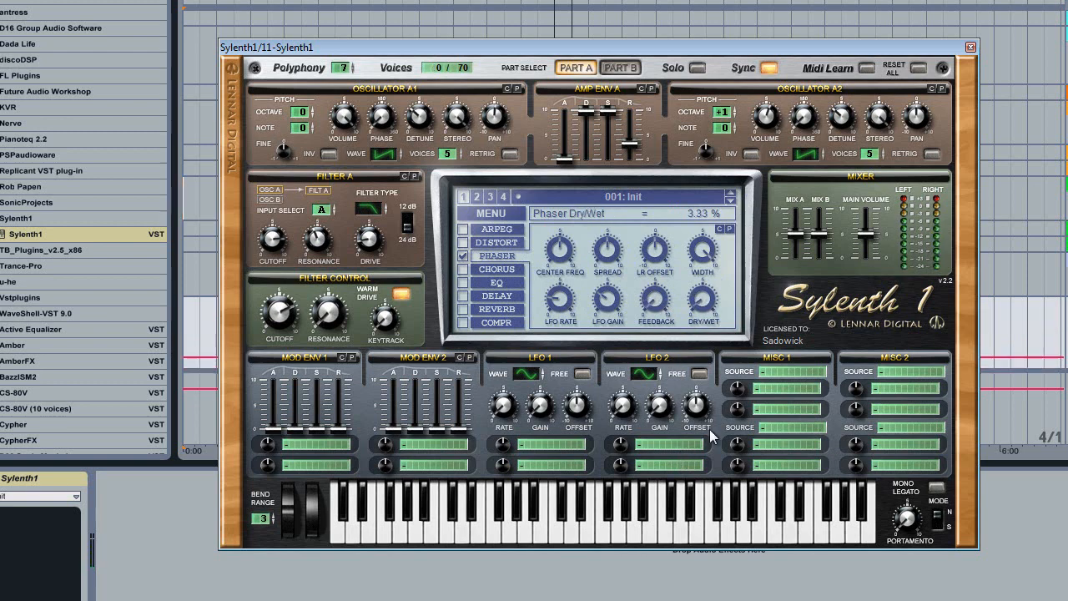
{"action": "left_click", "coordinate": [463, 256]}
Step: Turn on the chorus, lower its dry/wet mix and switch the chorus off again
{"action": "left_click", "coordinate": [463, 269]}
{"action": "left_click", "coordinate": [497, 268]}
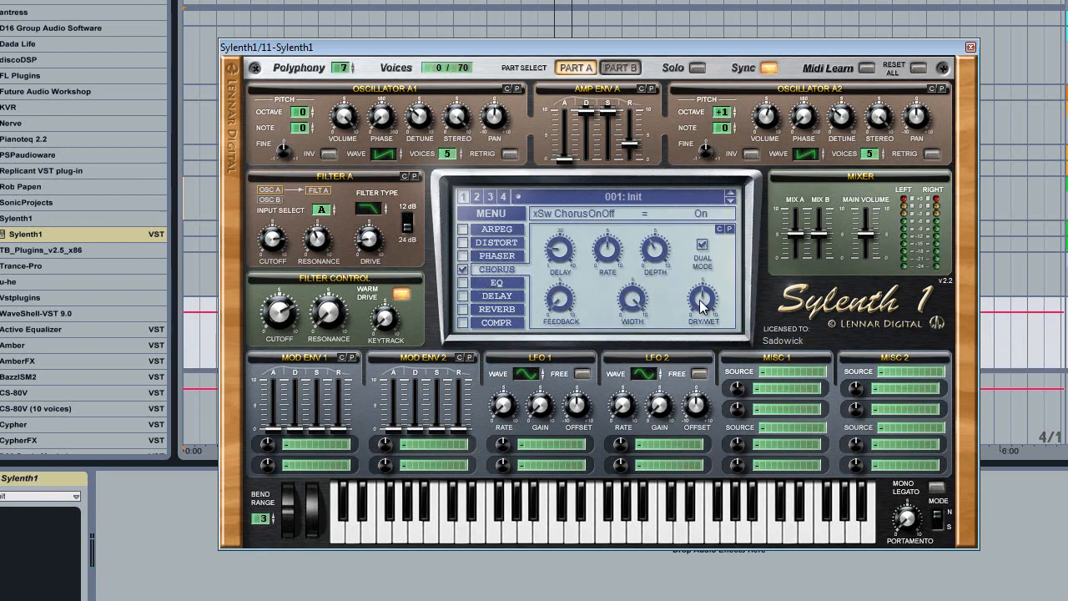
{"action": "left_click_drag", "start_coordinate": [701, 306], "coordinate": [698, 326]}
{"action": "left_click", "coordinate": [462, 267]}
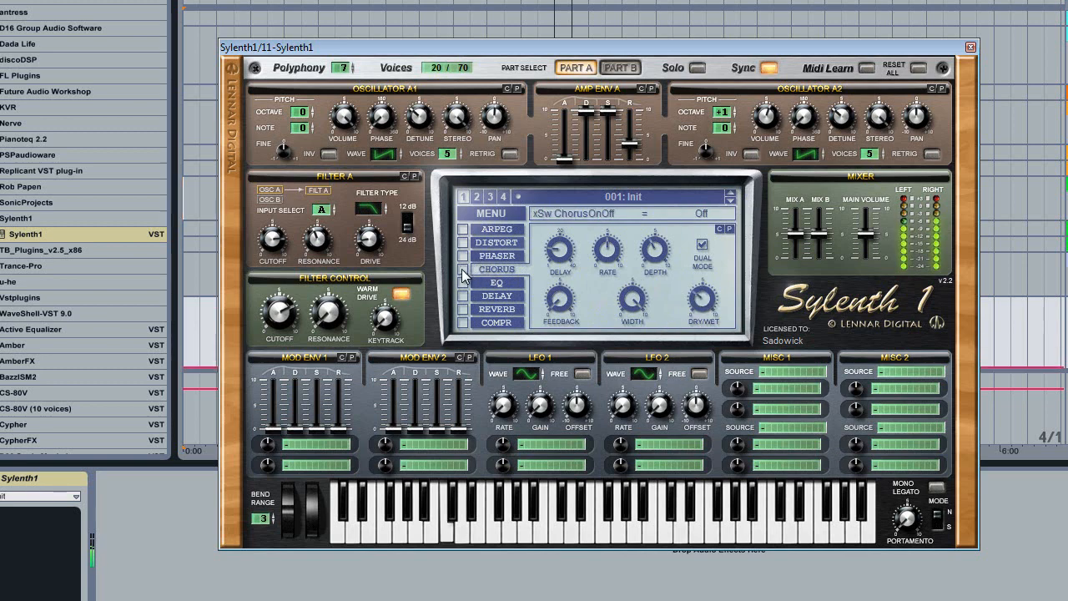
Step: Check the EQ's settings briefly, and turn on the delay with its dry/wet at 35.24 %
{"action": "left_click", "coordinate": [465, 283]}
{"action": "left_click", "coordinate": [499, 283]}
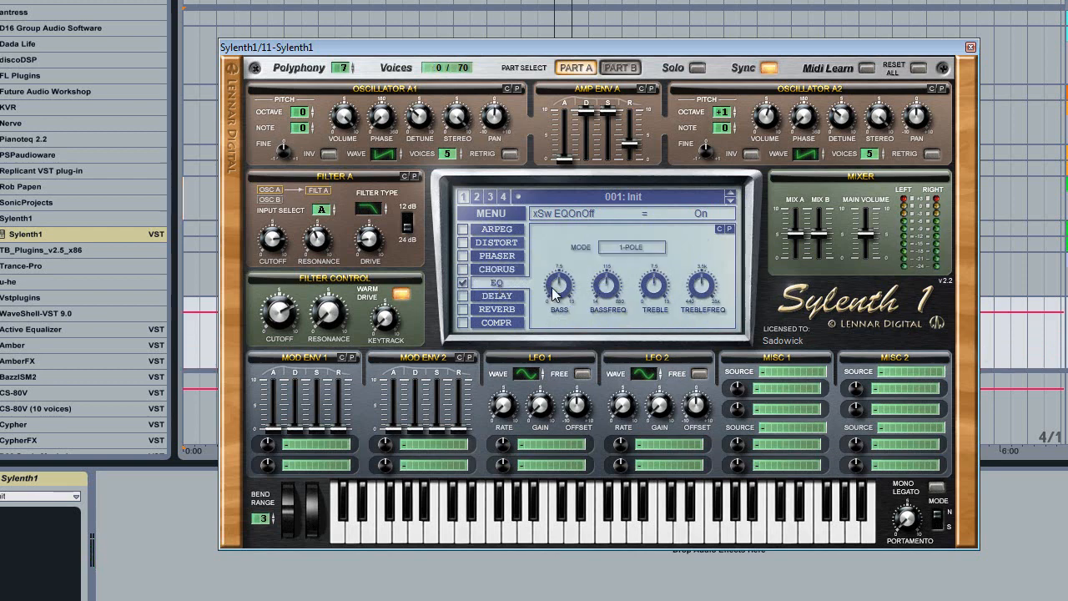
{"action": "left_click", "coordinate": [464, 296]}
{"action": "left_click", "coordinate": [499, 295]}
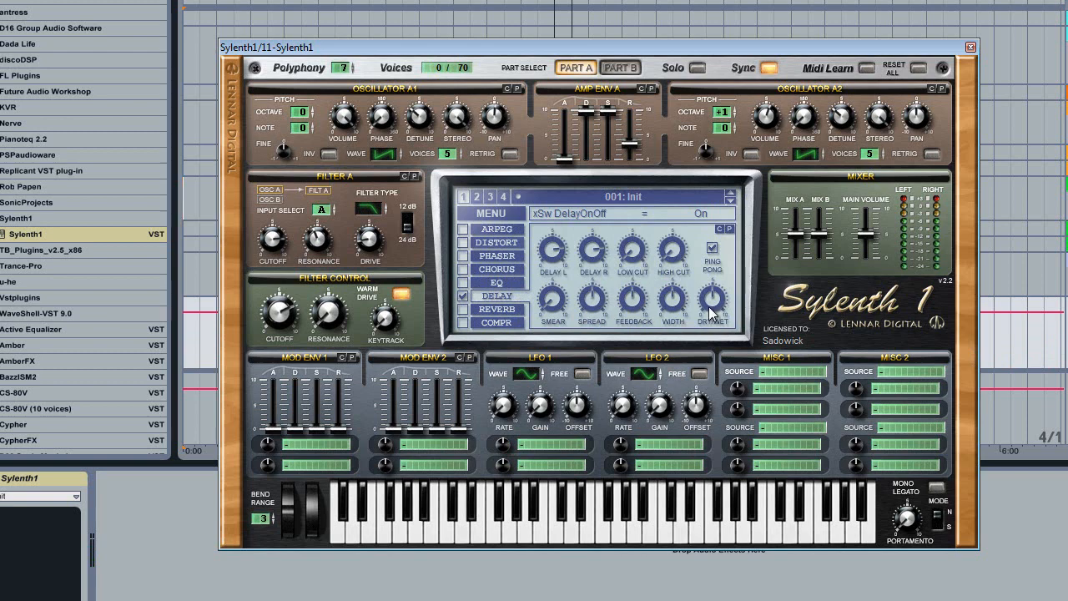
{"action": "left_click_drag", "start_coordinate": [709, 306], "coordinate": [718, 355]}
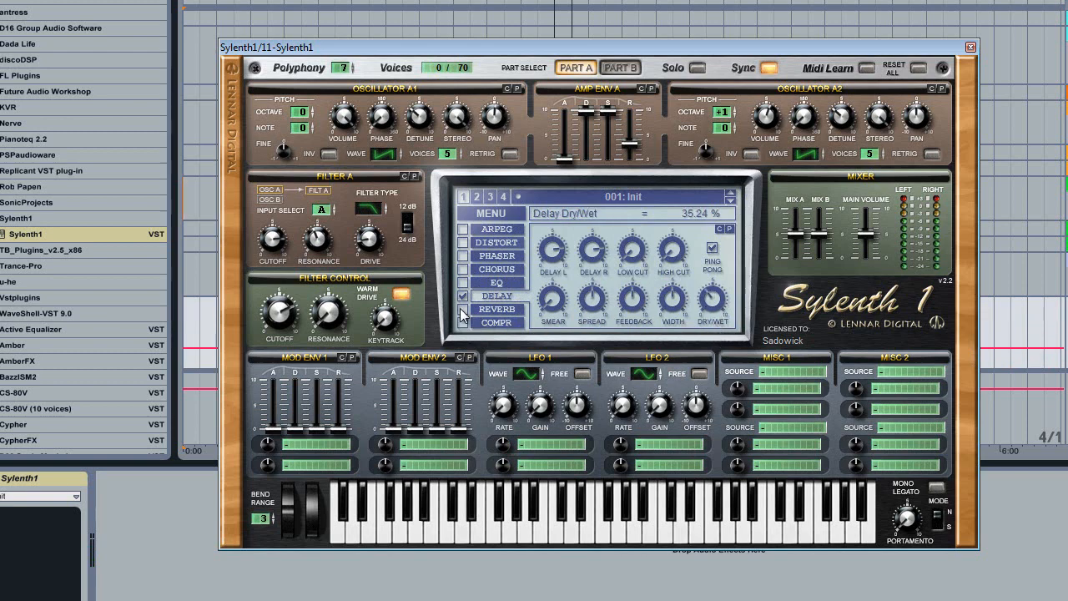
Step: Turn on the reverb with dry/wet at 31.90 % and set the delay's dry/wet to 33.81 %
{"action": "left_click", "coordinate": [464, 310]}
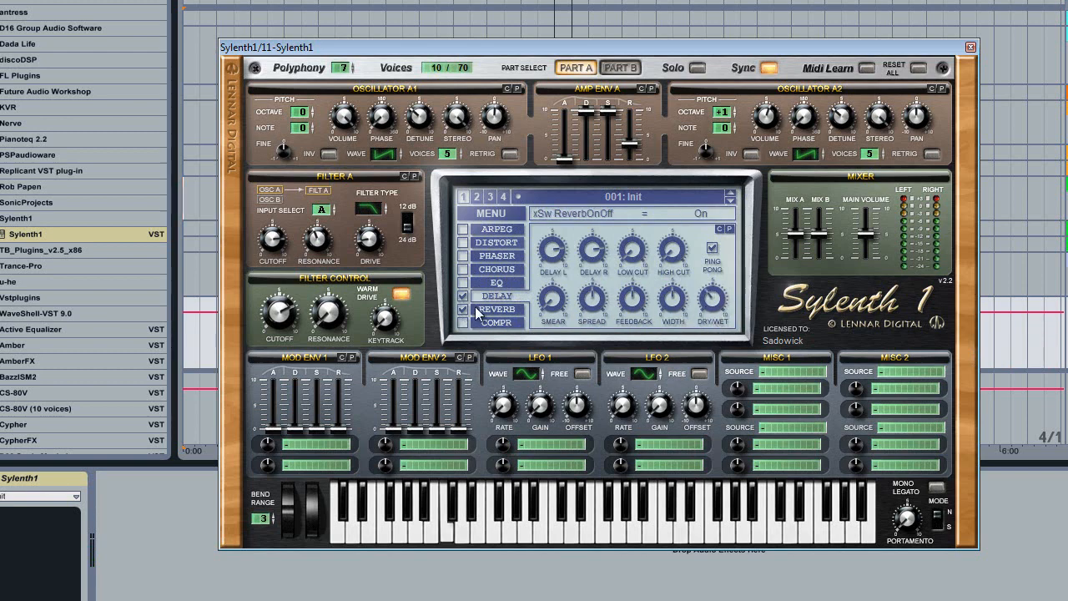
{"action": "left_click", "coordinate": [503, 308]}
{"action": "left_click_drag", "start_coordinate": [695, 307], "coordinate": [698, 326]}
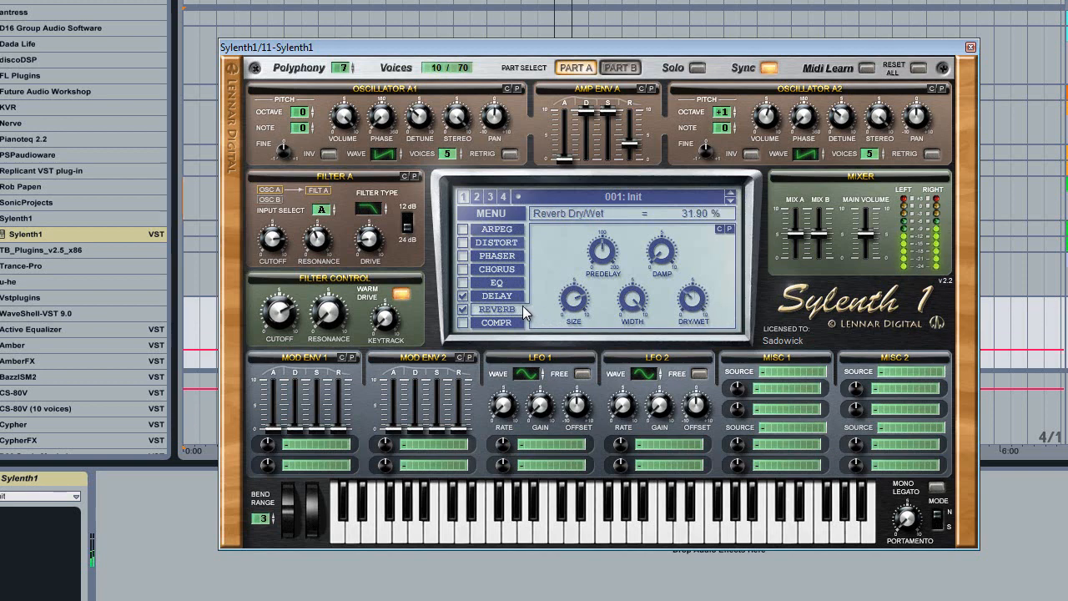
{"action": "left_click", "coordinate": [499, 296]}
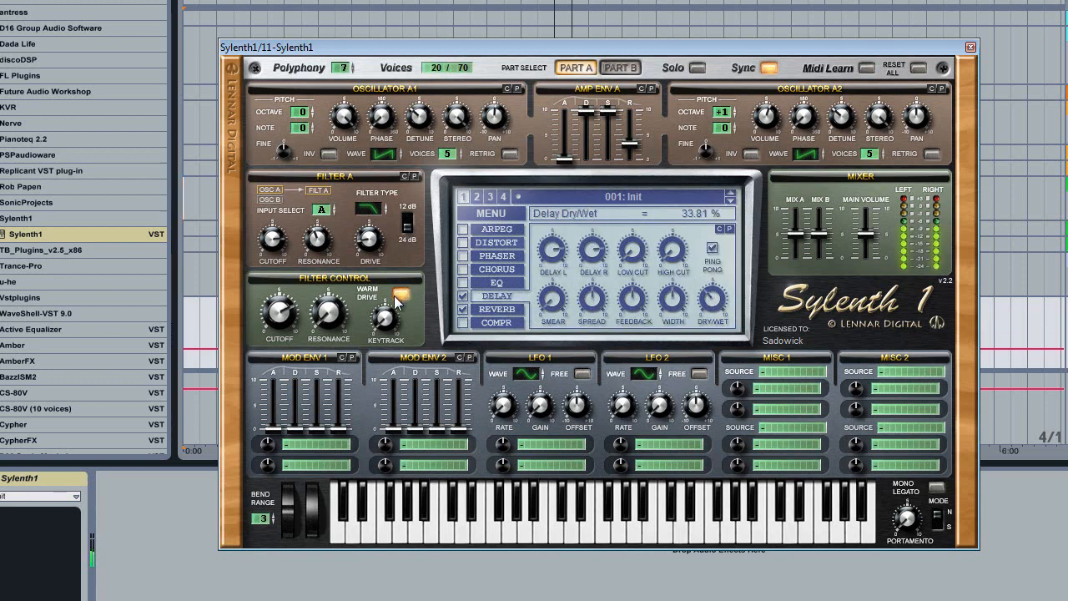
Step: Switch the compressor on and off again, and view Mod Env 1's first destination list without assigning anything
{"action": "left_click", "coordinate": [464, 323]}
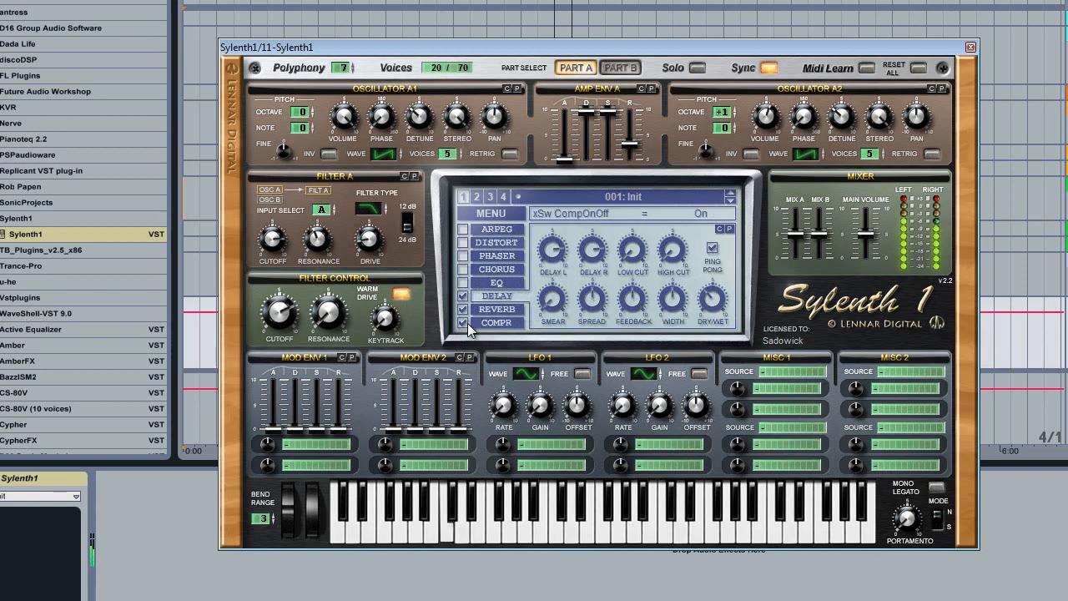
{"action": "left_click", "coordinate": [464, 322]}
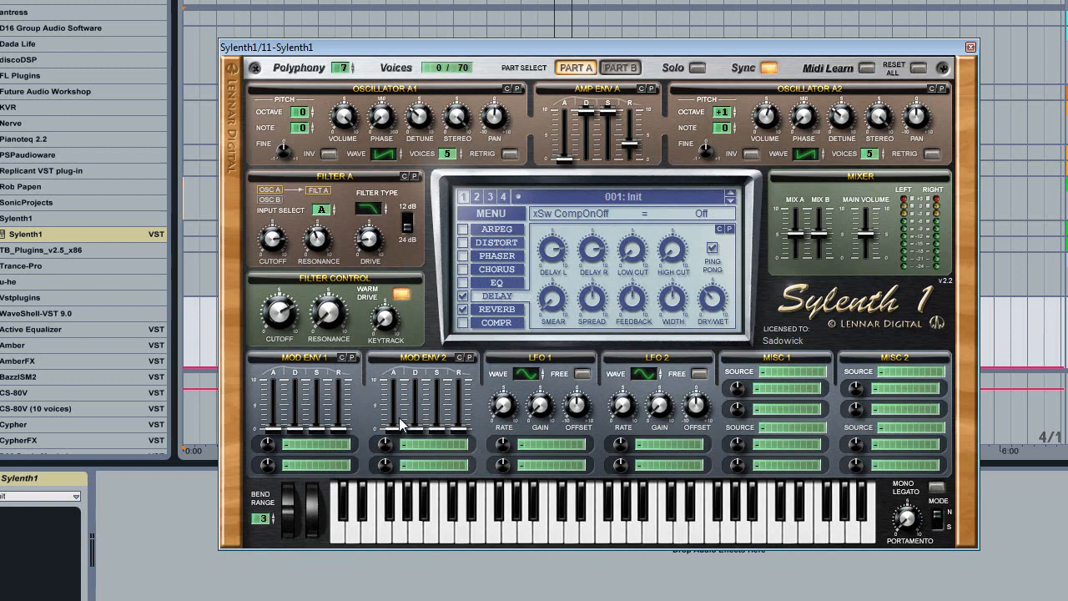
{"action": "left_click", "coordinate": [306, 449]}
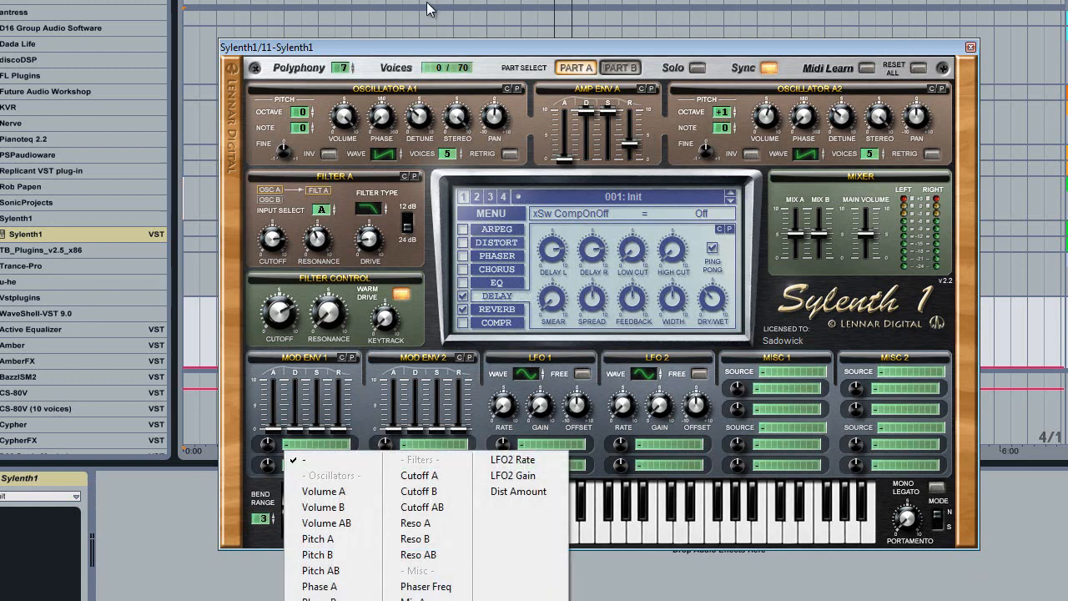
{"action": "left_click", "coordinate": [421, 45]}
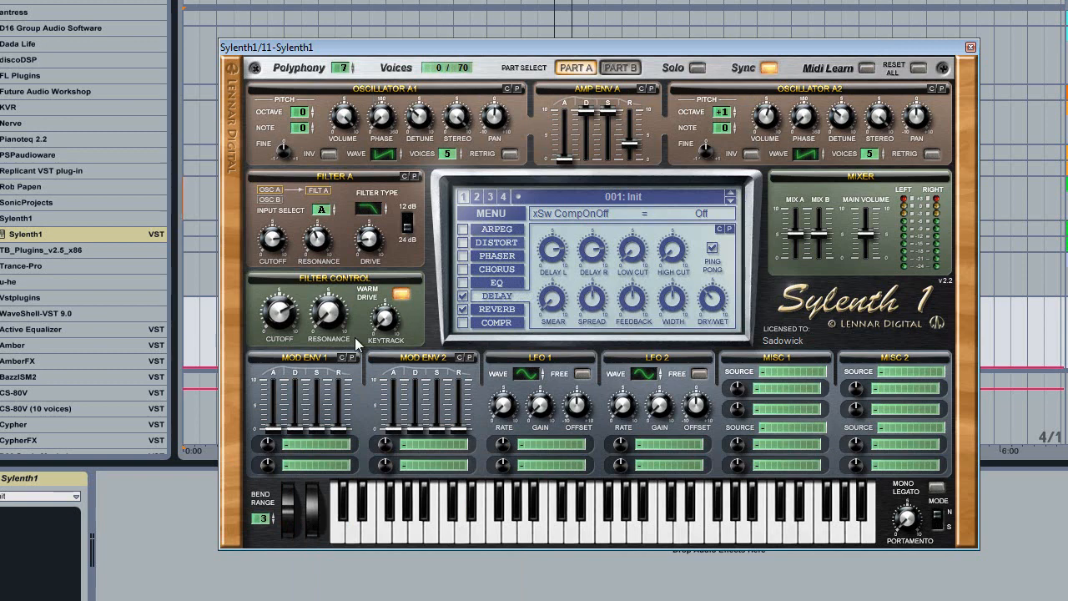
Step: Assign Mod Env 1's first destination to Cutoff A with an amount of -10.00 and set its attack to 3.91
{"action": "left_click", "coordinate": [311, 444]}
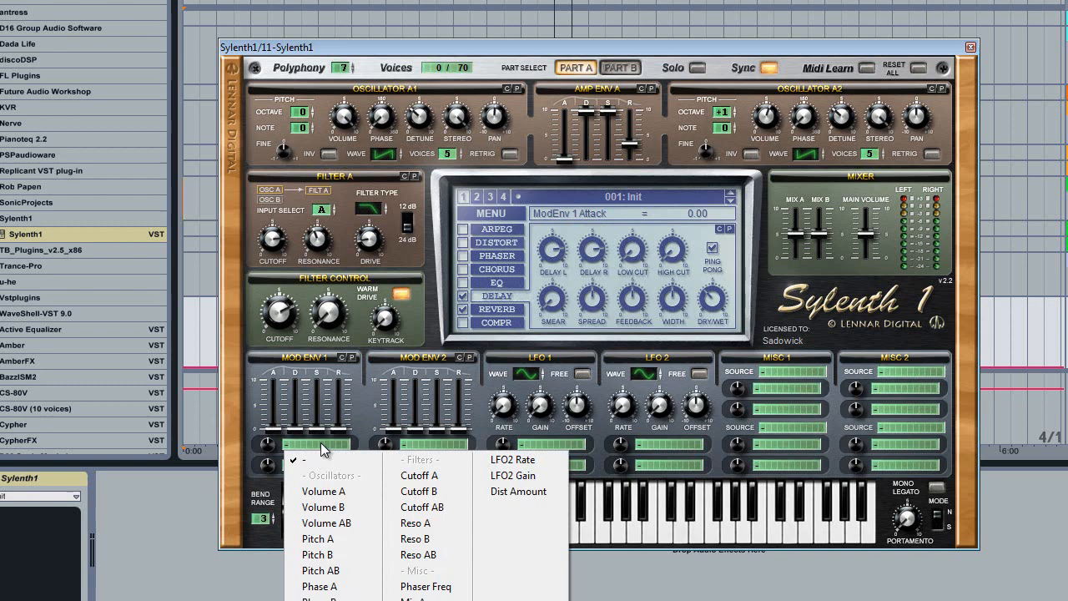
{"action": "left_click", "coordinate": [418, 476]}
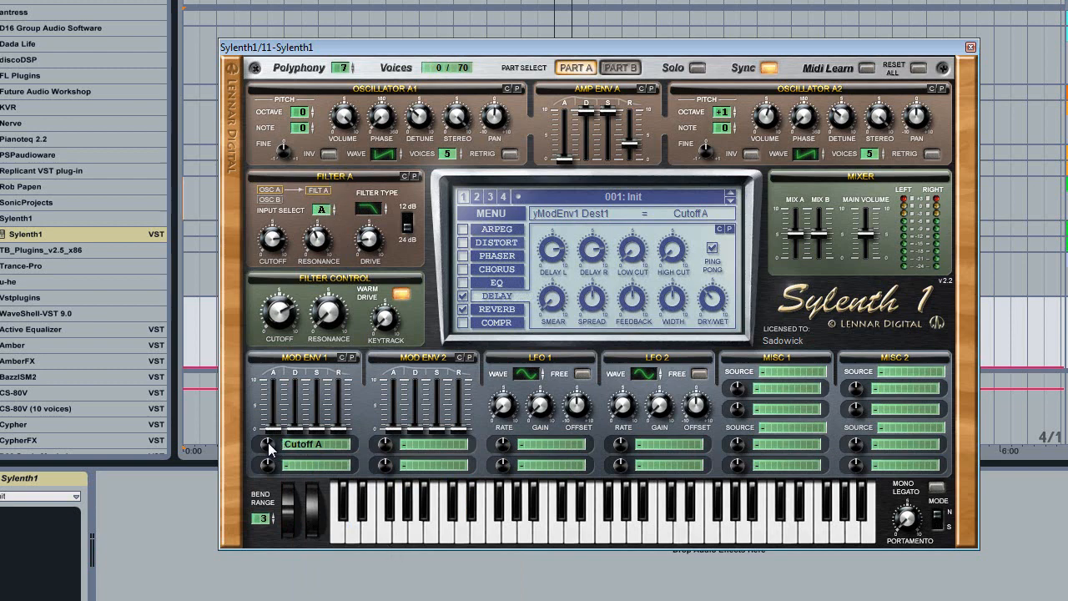
{"action": "left_click_drag", "start_coordinate": [268, 442], "coordinate": [270, 515]}
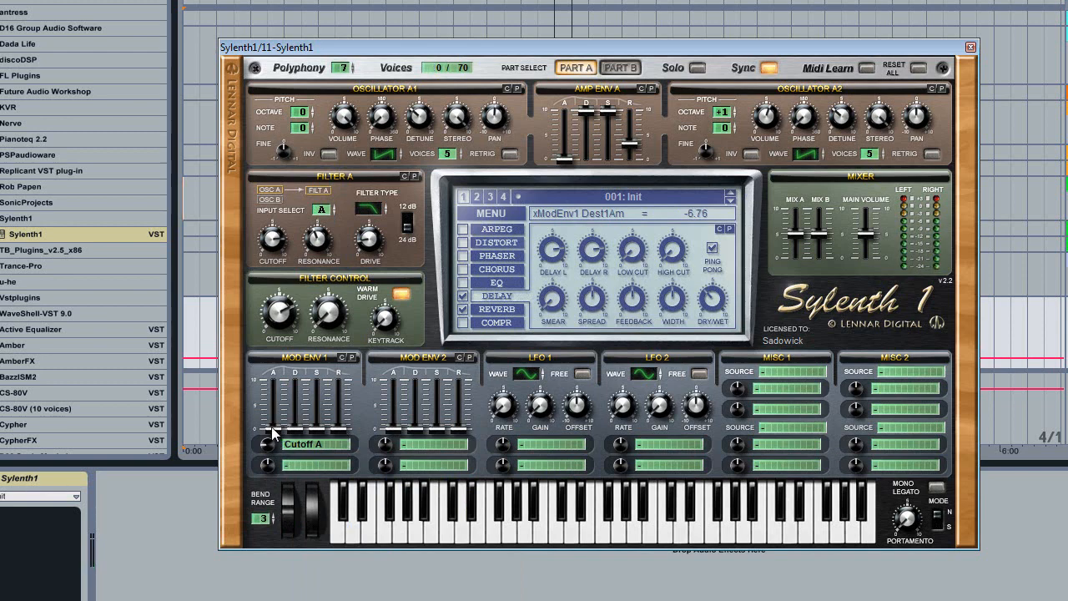
{"action": "left_click_drag", "start_coordinate": [272, 430], "coordinate": [296, 367]}
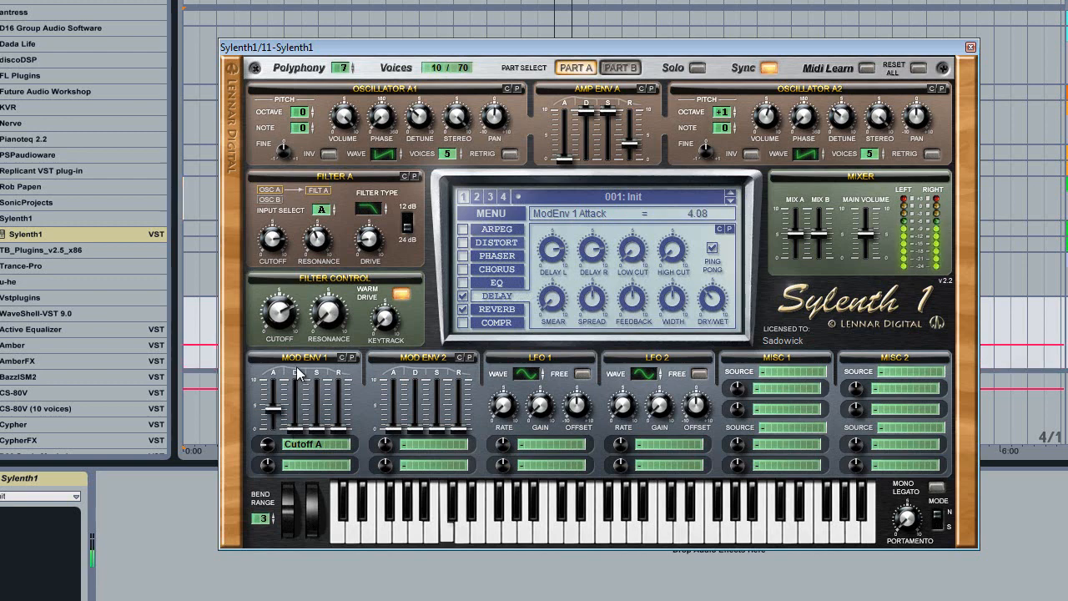
{"action": "left_click", "coordinate": [279, 444]}
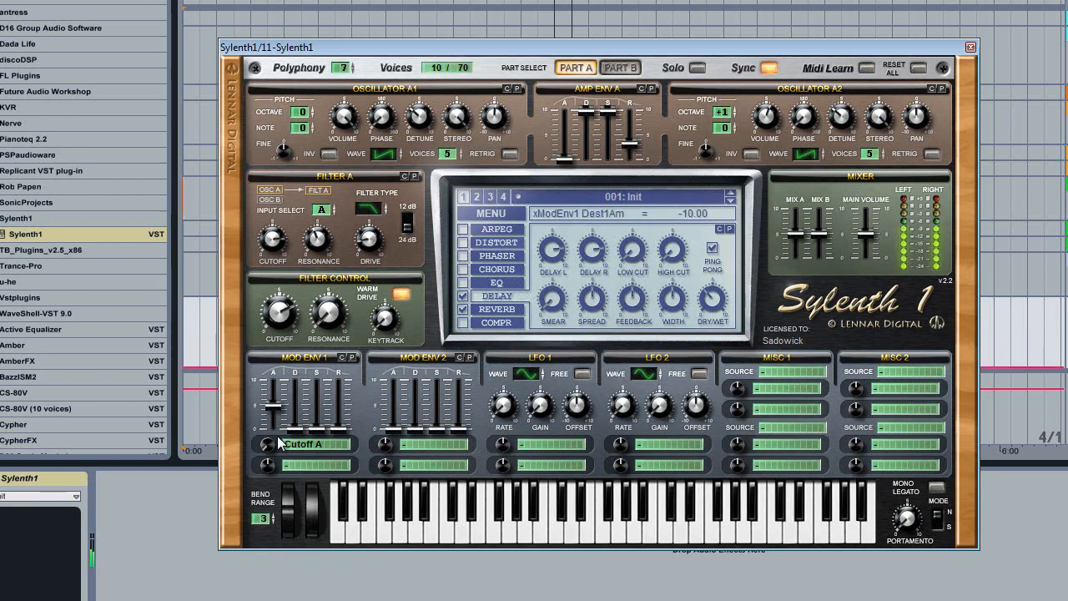
{"action": "left_click_drag", "start_coordinate": [274, 409], "coordinate": [280, 422]}
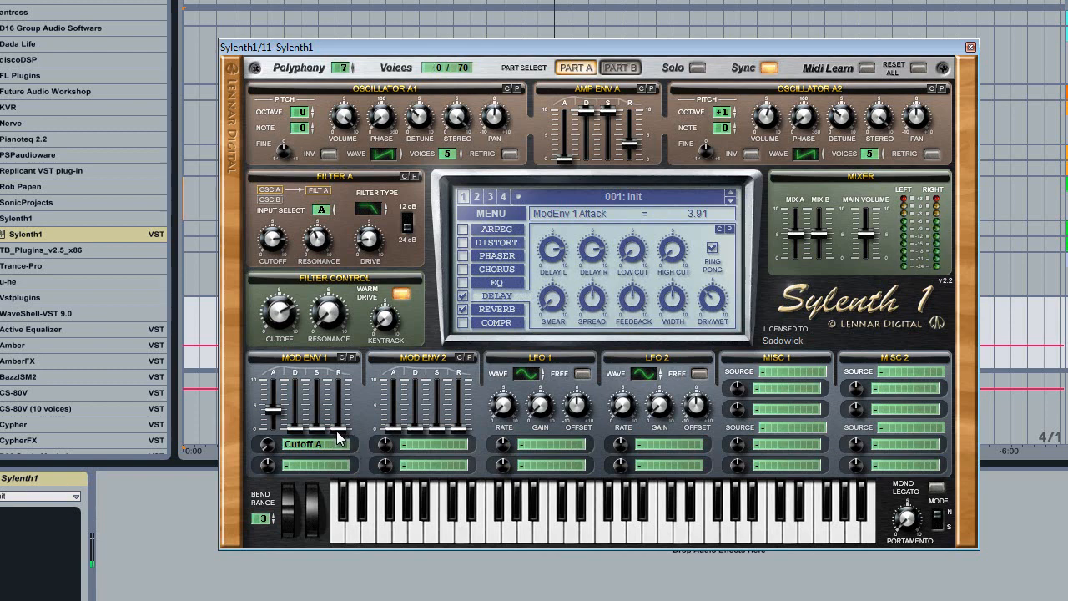
Step: Raise Mod Env 1's release and sustain to 10.00 and set Filter Control's cutoff to 44.61 Hz
{"action": "left_click_drag", "start_coordinate": [340, 440], "coordinate": [342, 400]}
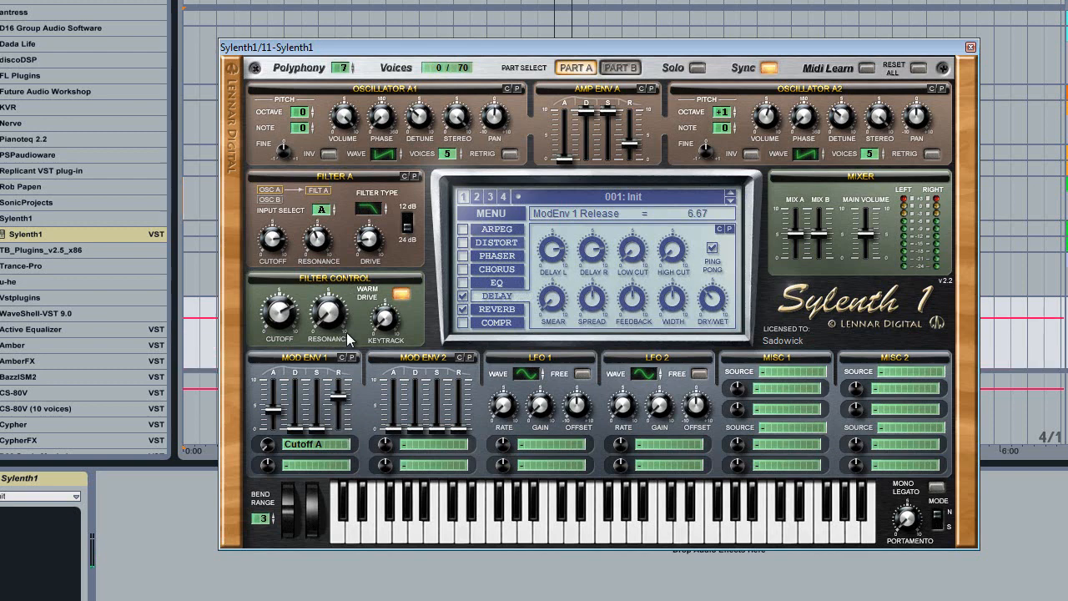
{"action": "left_click_drag", "start_coordinate": [349, 338], "coordinate": [351, 332]}
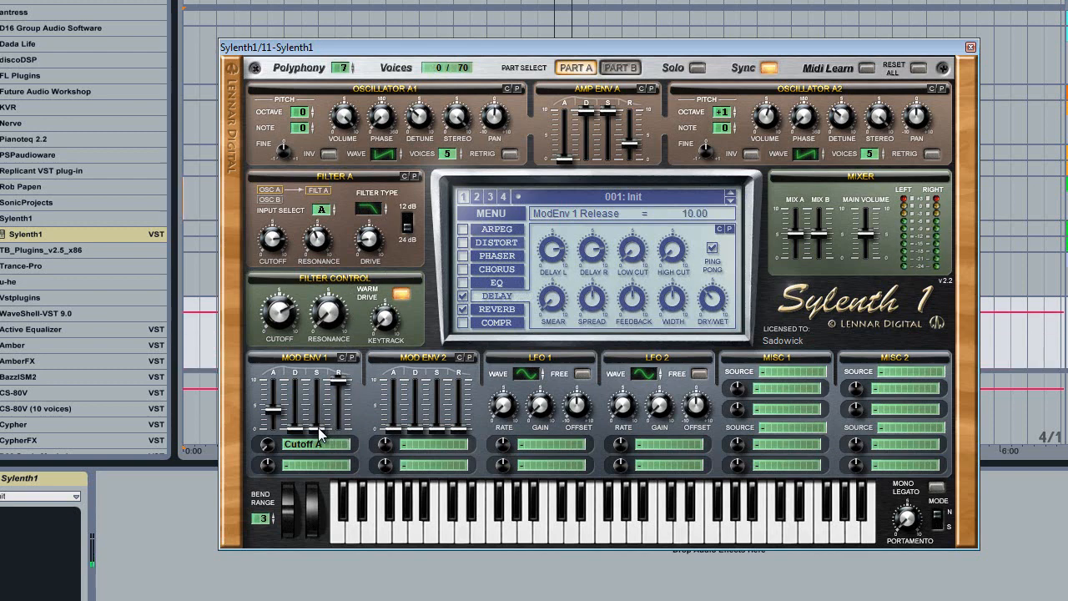
{"action": "left_click_drag", "start_coordinate": [318, 427], "coordinate": [338, 252]}
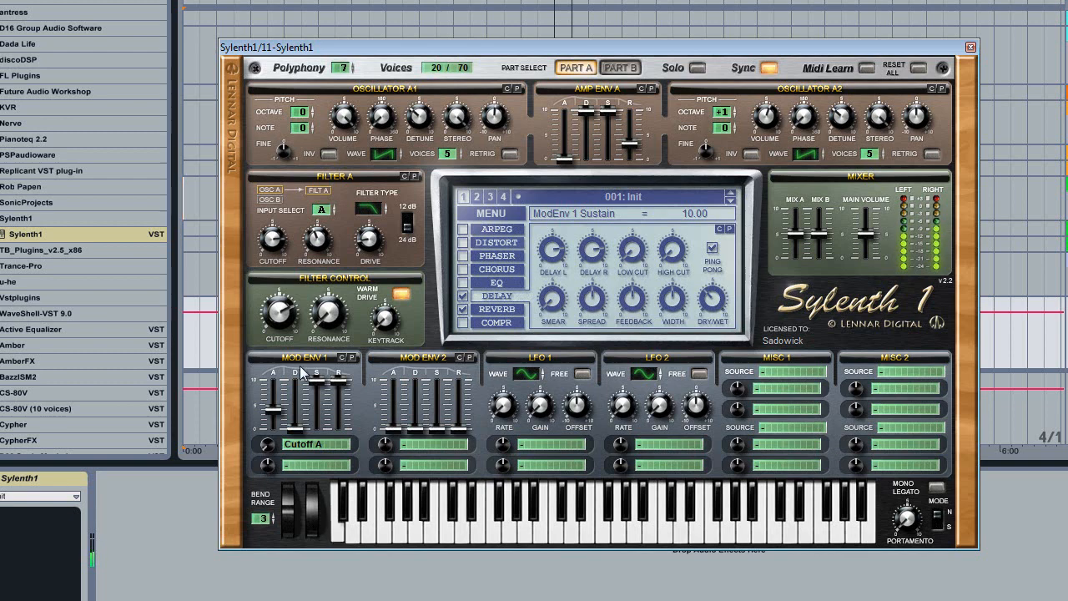
{"action": "left_click_drag", "start_coordinate": [284, 322], "coordinate": [298, 393]}
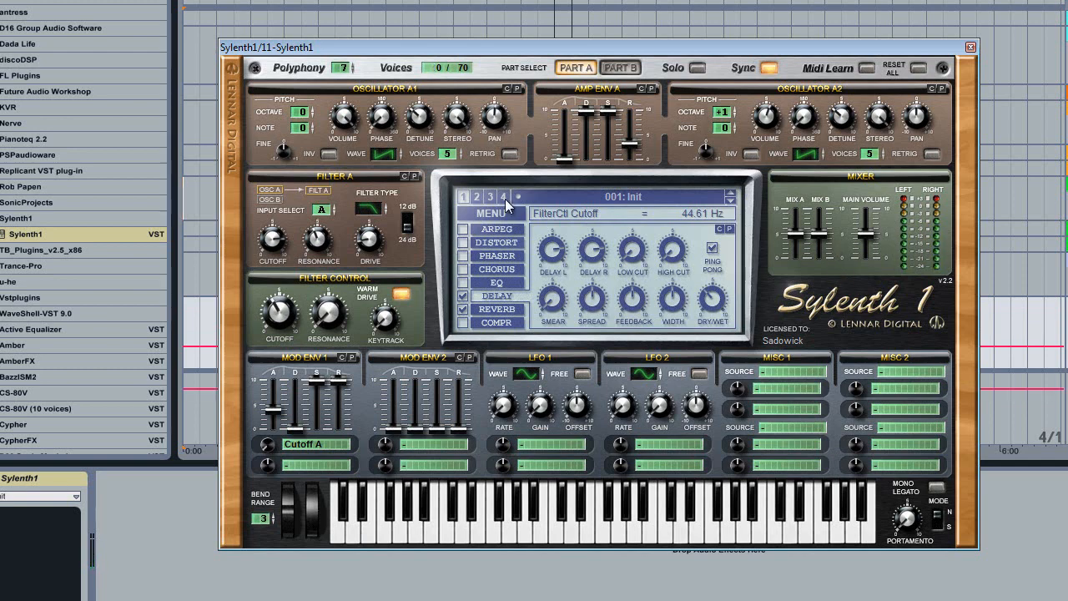
Step: Change Mod Env 1's first destination to Pitch A
{"action": "left_click", "coordinate": [294, 441]}
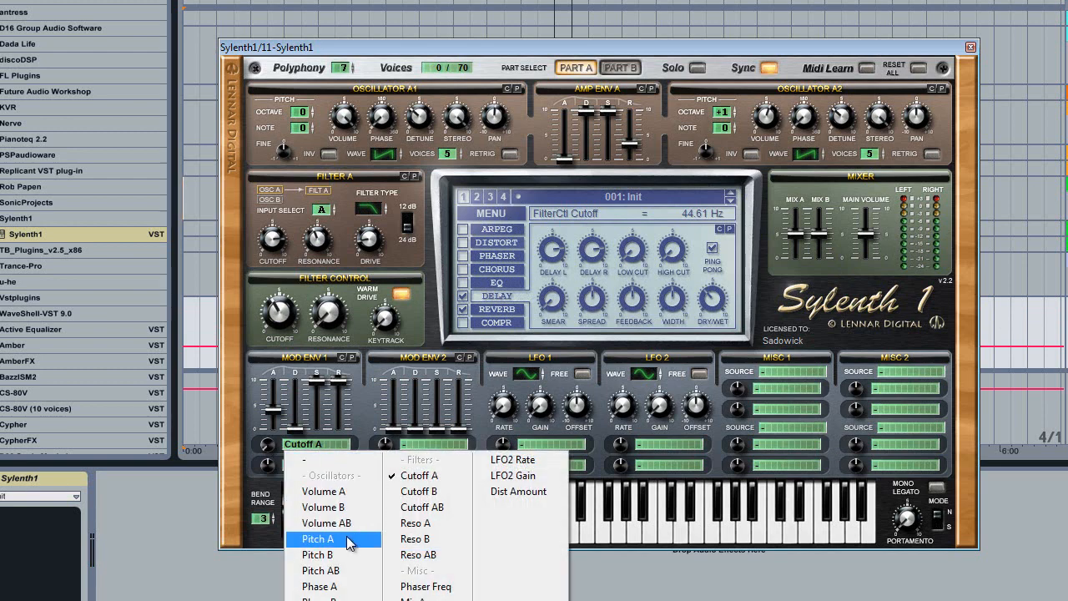
{"action": "left_click", "coordinate": [318, 539]}
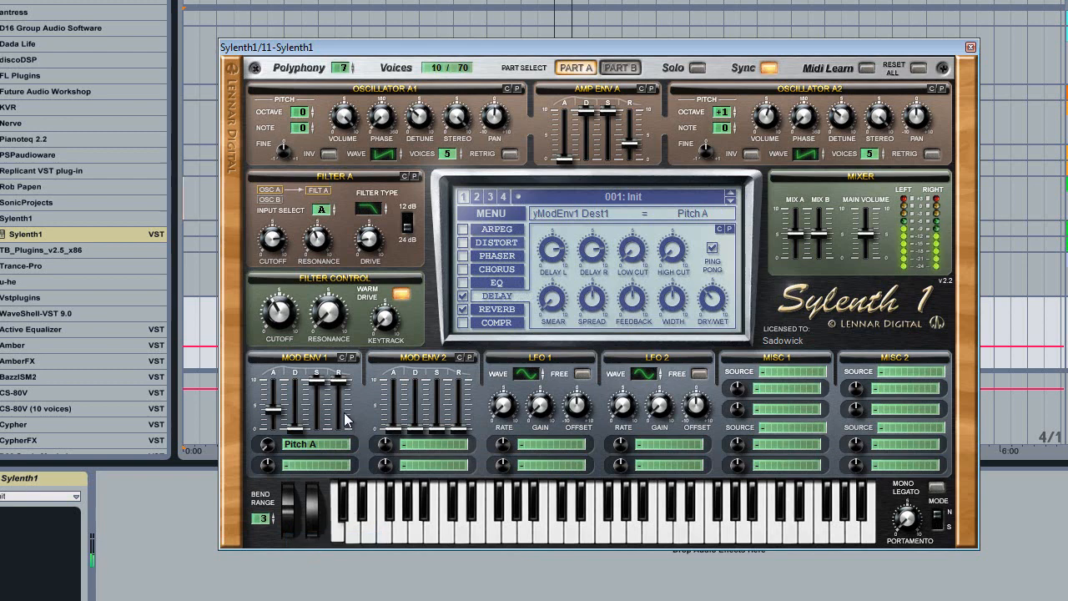
Step: Vary Mod Env 1's pitch amount and envelope levels, ending with decay at 0.00, sustain at 10.00 and release at 0.00
{"action": "left_click_drag", "start_coordinate": [268, 452], "coordinate": [331, 294]}
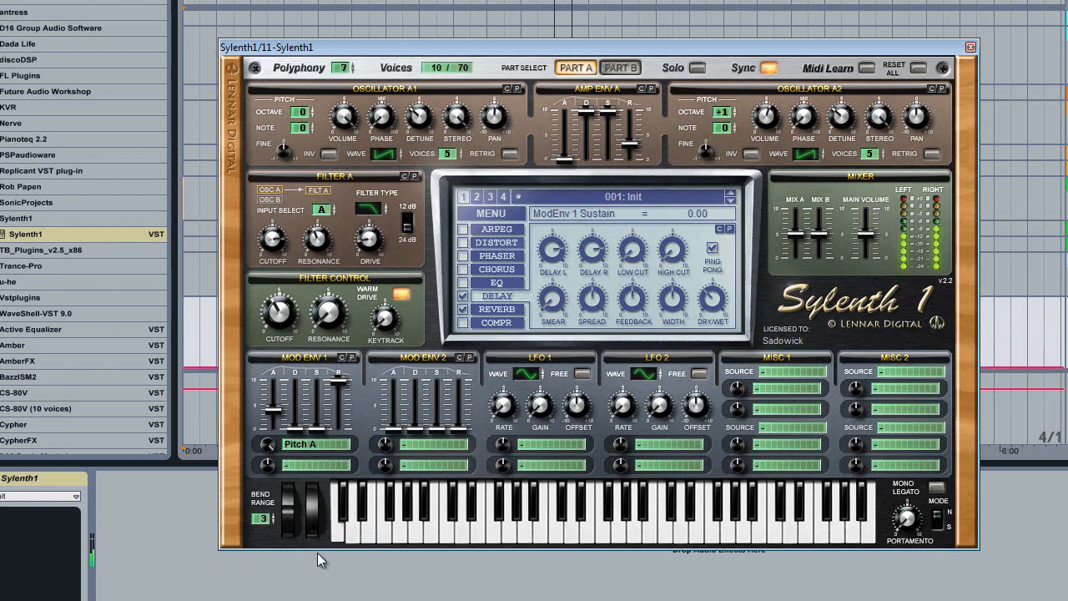
{"action": "left_click_drag", "start_coordinate": [338, 382], "coordinate": [338, 497]}
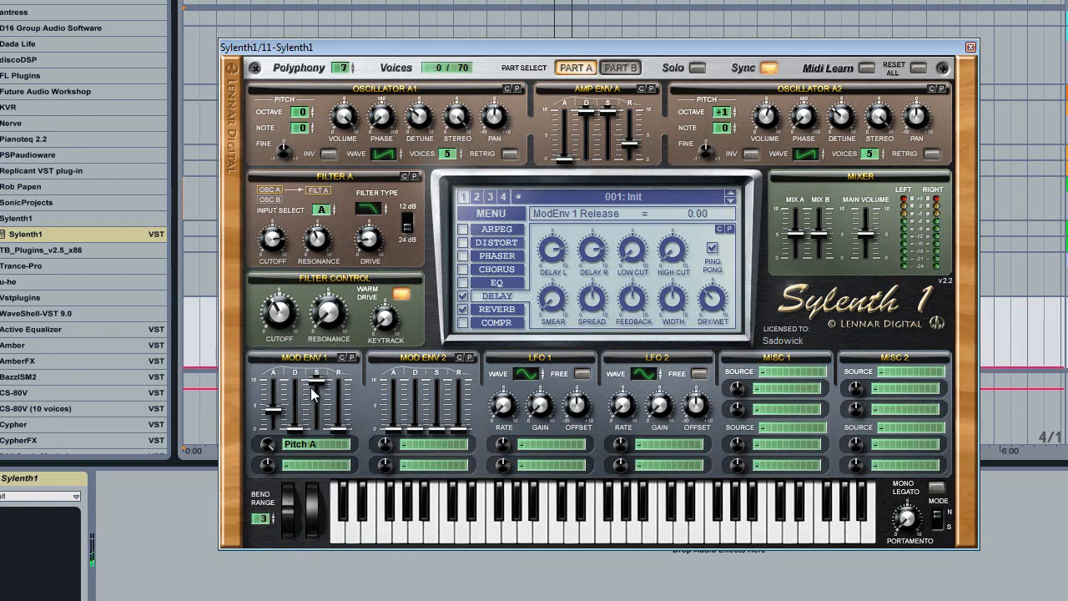
{"action": "left_click_drag", "start_coordinate": [315, 384], "coordinate": [323, 477]}
{"action": "left_click_drag", "start_coordinate": [294, 429], "coordinate": [299, 457]}
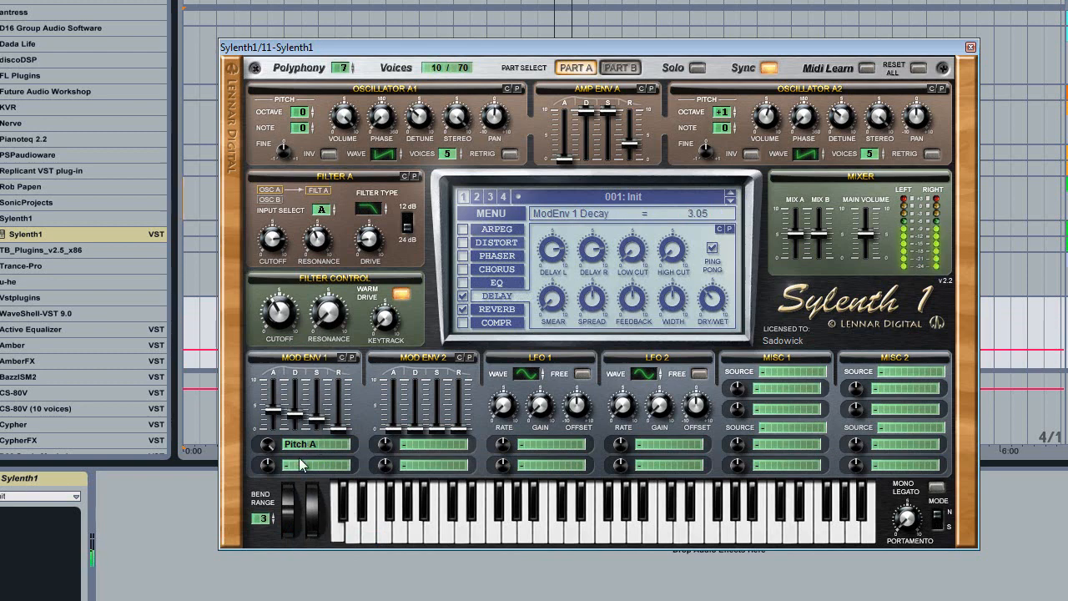
{"action": "left_click_drag", "start_coordinate": [316, 418], "coordinate": [316, 483]}
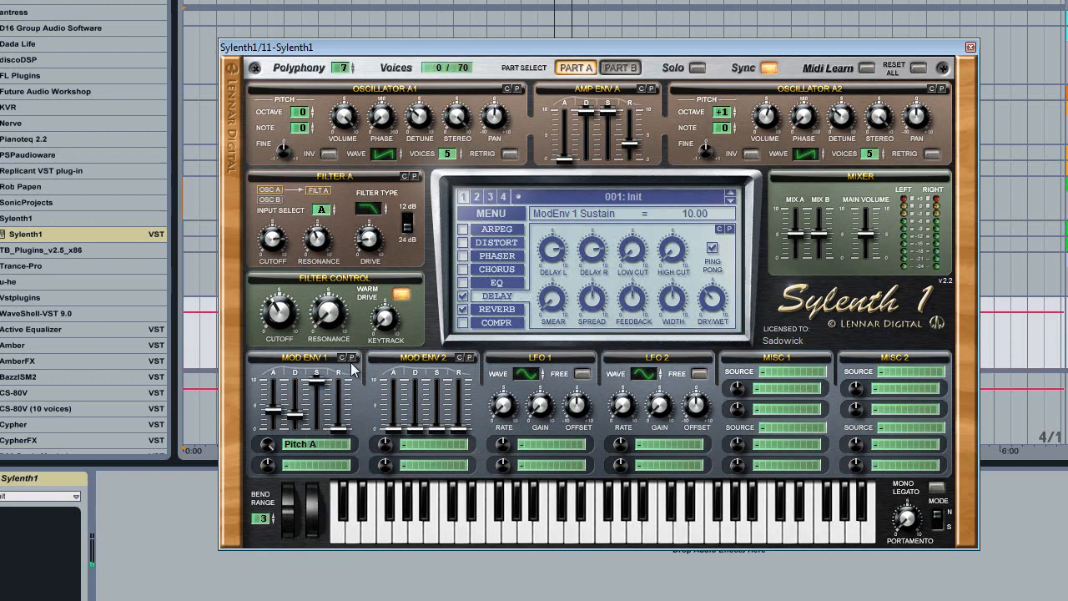
{"action": "mouse_move", "coordinate": [316, 429]}
{"action": "left_mouse_down"}
{"action": "mouse_move", "coordinate": [317, 380]}
{"action": "mouse_move", "coordinate": [296, 432]}
{"action": "left_mouse_up"}
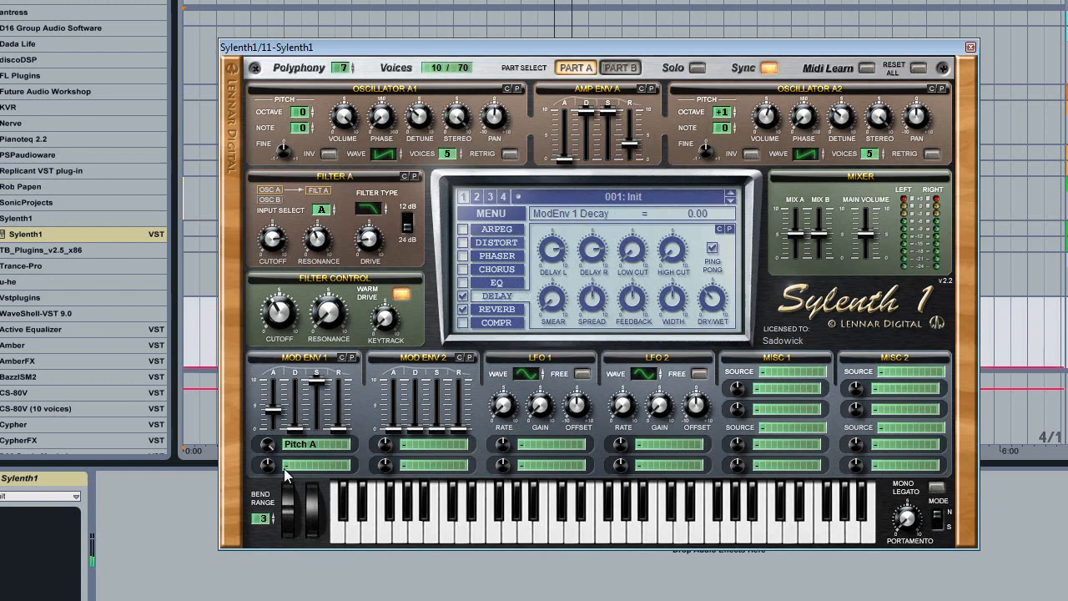
Step: Switch Mod Env 1's first destination to Cutoff A, with its release at 10.00 and Filter Control's cutoff at 975.78 Hz
{"action": "left_click", "coordinate": [292, 445]}
{"action": "left_click", "coordinate": [421, 476]}
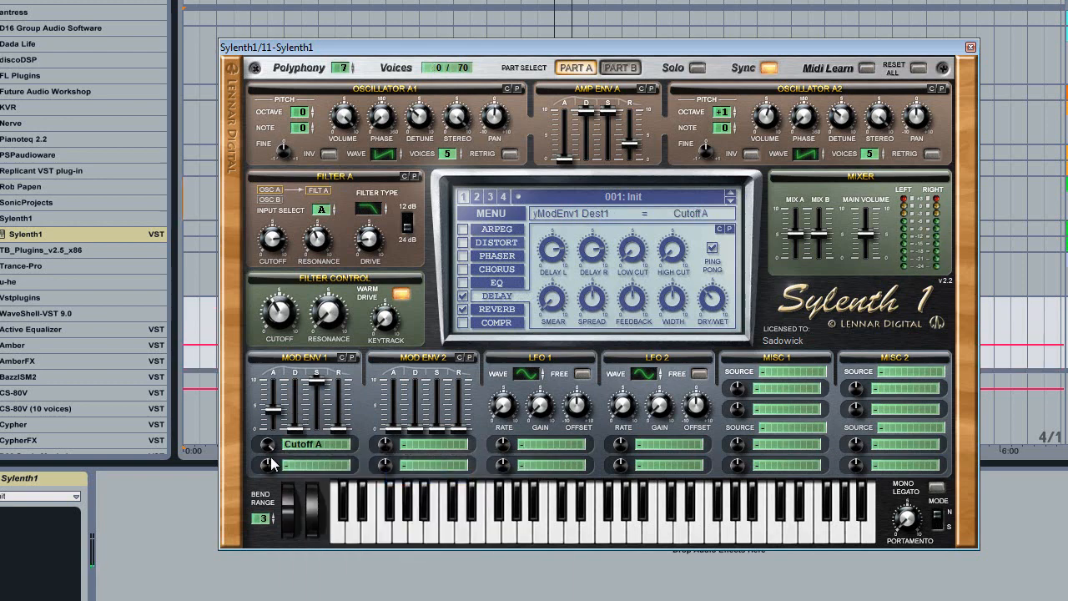
{"action": "left_click_drag", "start_coordinate": [281, 560], "coordinate": [268, 597]}
{"action": "mouse_move", "coordinate": [282, 314]}
{"action": "left_mouse_down"}
{"action": "mouse_move", "coordinate": [279, 345]}
{"action": "mouse_move", "coordinate": [286, 324]}
{"action": "left_mouse_up"}
{"action": "left_click_drag", "start_coordinate": [338, 430], "coordinate": [338, 380]}
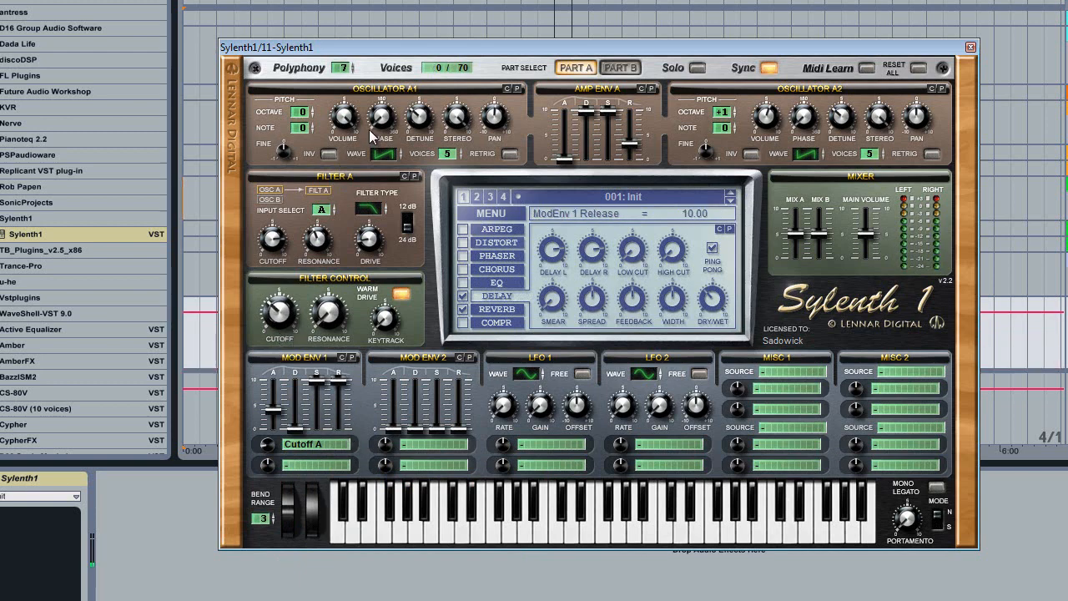
{"action": "left_click_drag", "start_coordinate": [296, 310], "coordinate": [282, 277]}
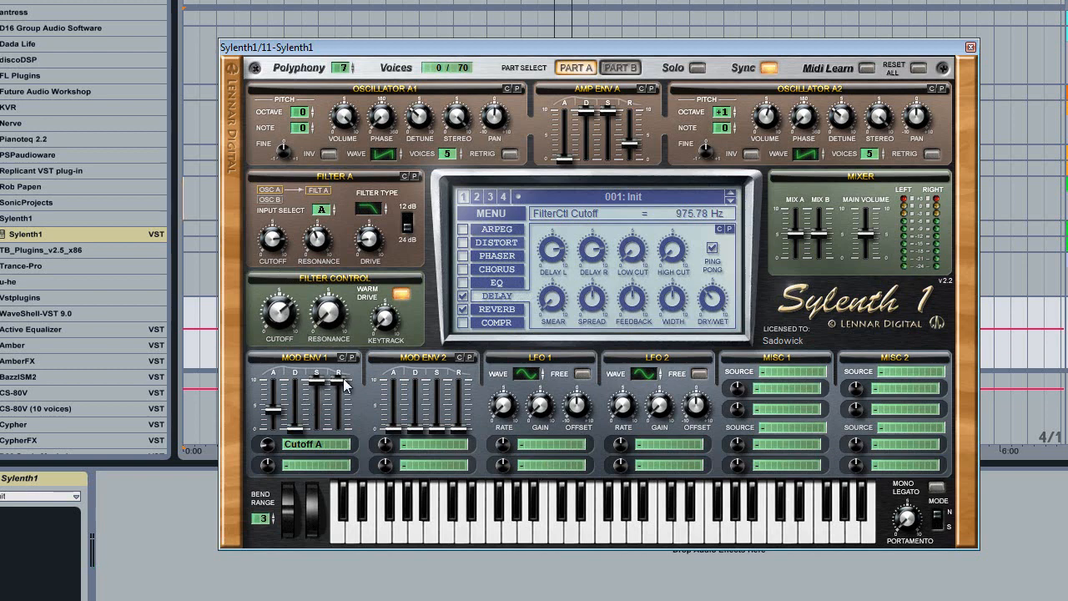
{"action": "left_click", "coordinate": [306, 465]}
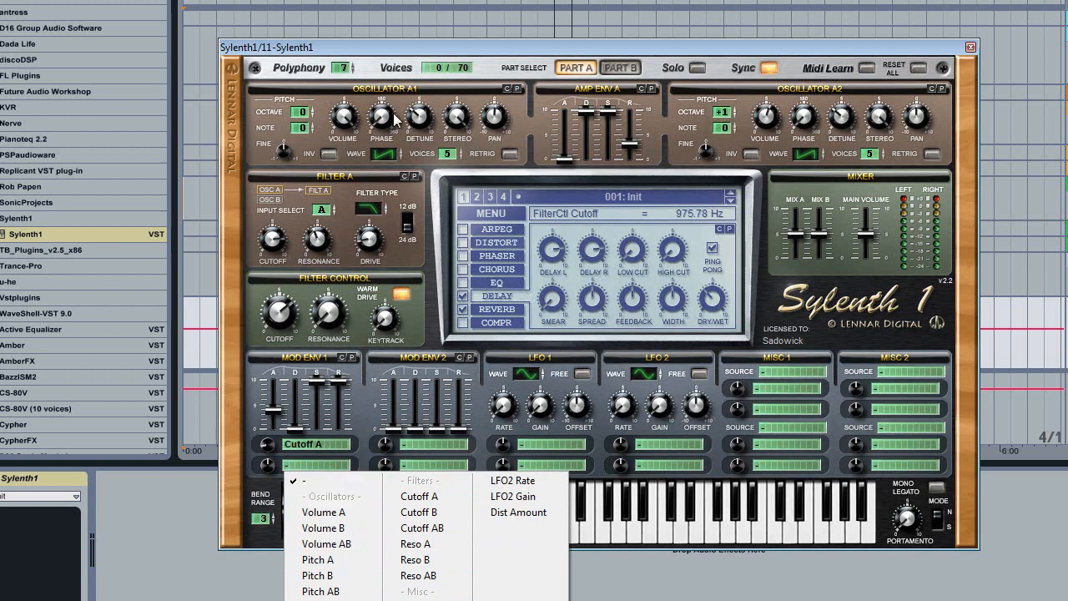
{"action": "left_click", "coordinate": [444, 42]}
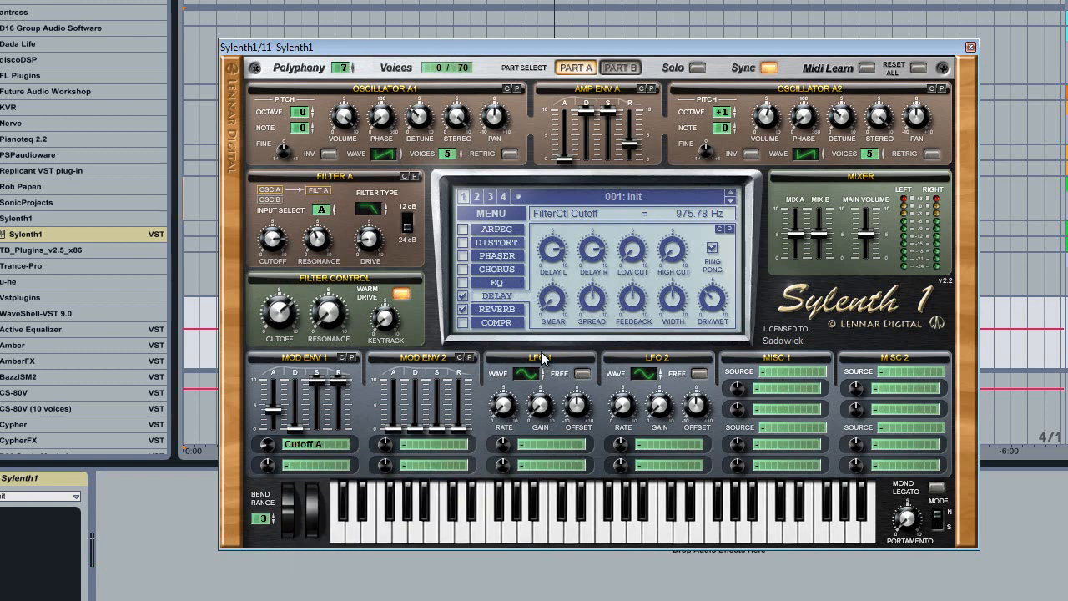
Step: Assign LFO 1's first destination to Pitch A with an amount of 6.95, and lower the LFO's gain
{"action": "left_click", "coordinate": [505, 409]}
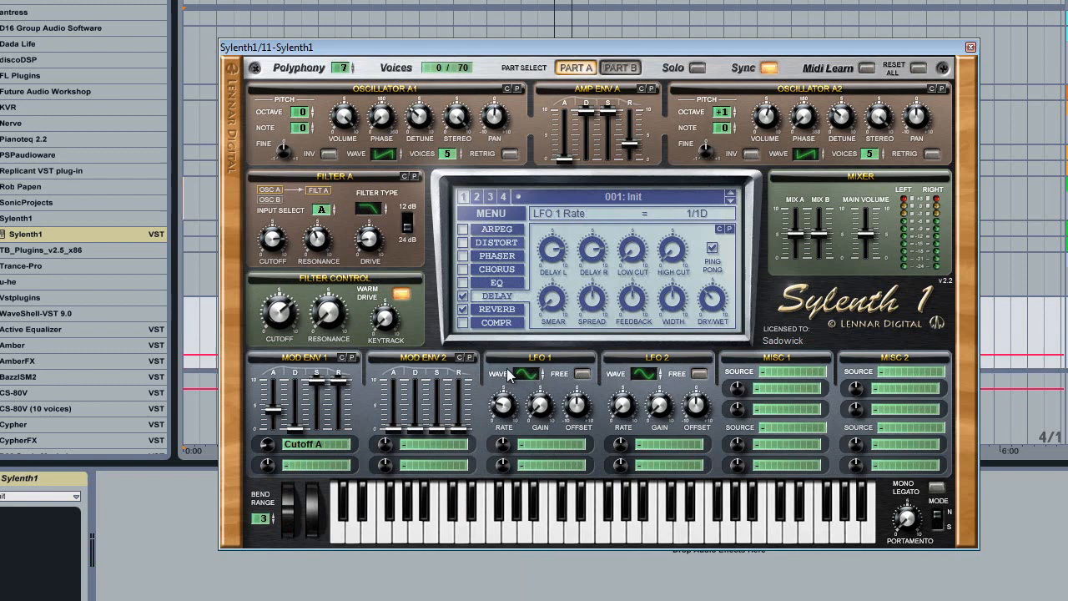
{"action": "left_click", "coordinate": [556, 441]}
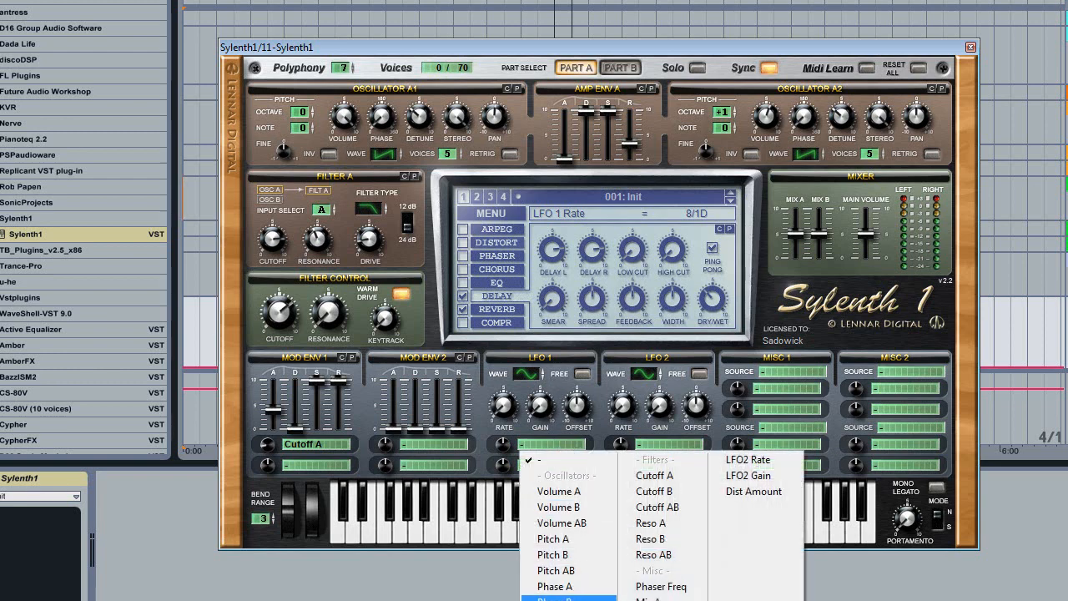
{"action": "left_click", "coordinate": [579, 543]}
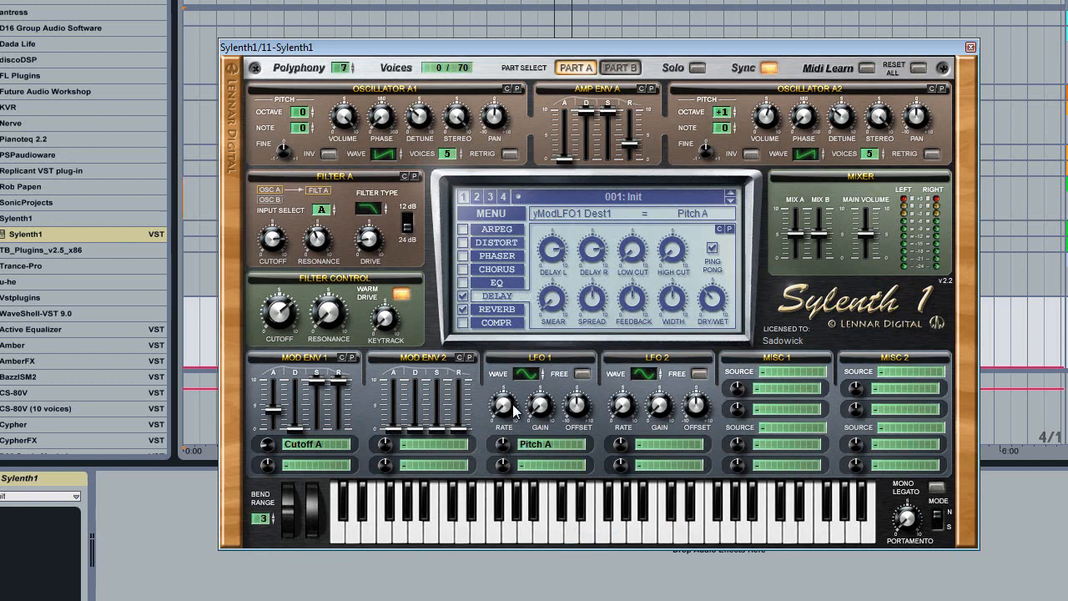
{"action": "left_click_drag", "start_coordinate": [540, 405], "coordinate": [543, 479]}
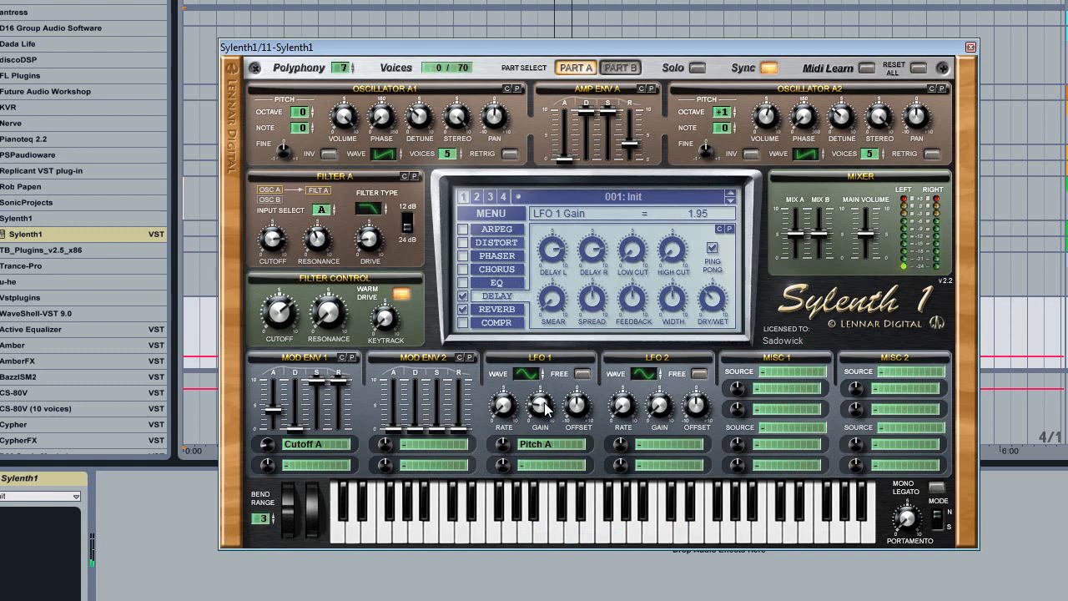
{"action": "left_click_drag", "start_coordinate": [544, 401], "coordinate": [545, 407]}
{"action": "left_click_drag", "start_coordinate": [505, 444], "coordinate": [522, 405]}
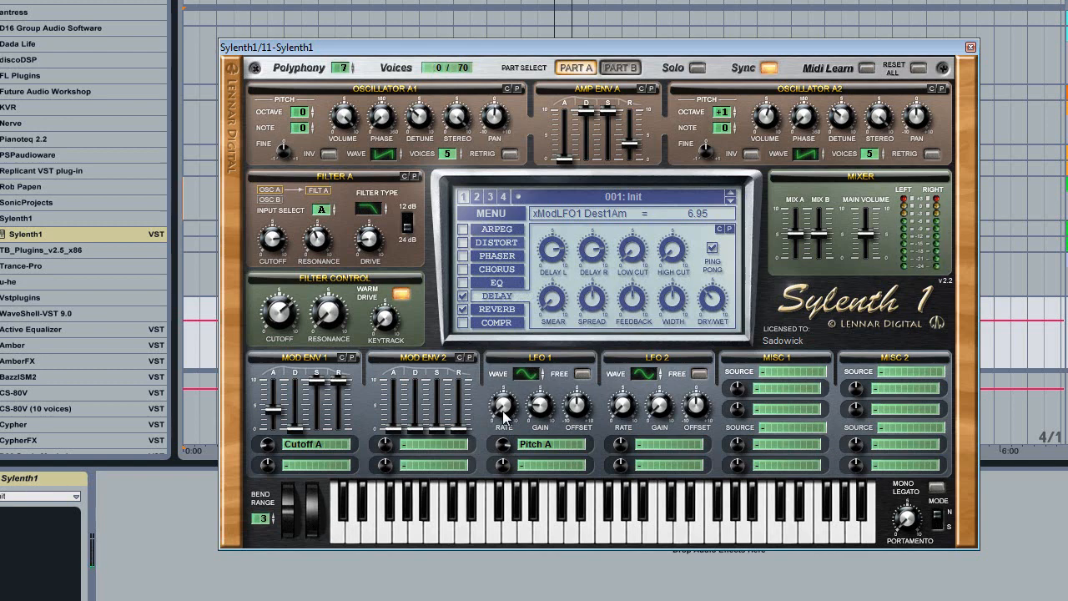
Step: Set LFO 1's rate to 1/8T and its gain to 1.48, and test the pitch bend wheel
{"action": "left_click_drag", "start_coordinate": [504, 415], "coordinate": [527, 299]}
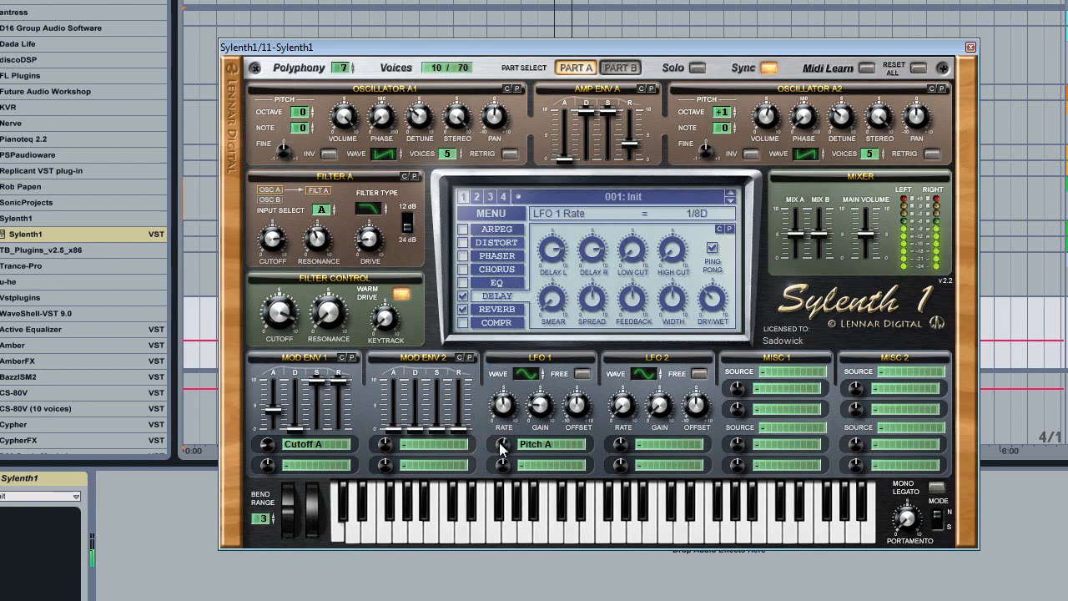
{"action": "scroll", "coordinate": [506, 404], "scroll_direction": "up", "scroll_amount": 2}
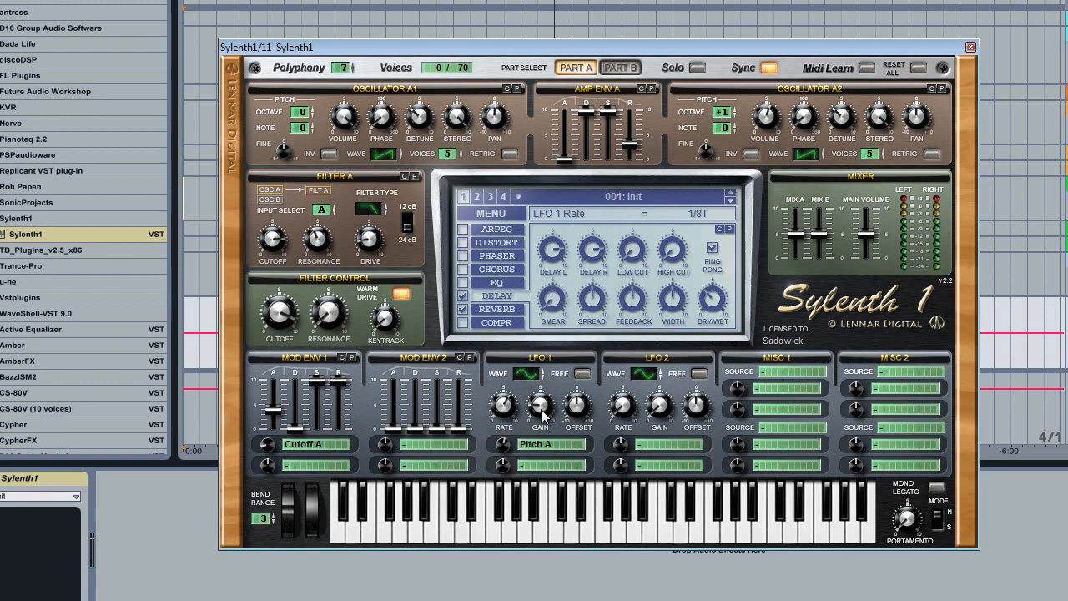
{"action": "scroll", "coordinate": [540, 407], "scroll_direction": "up", "scroll_amount": 3}
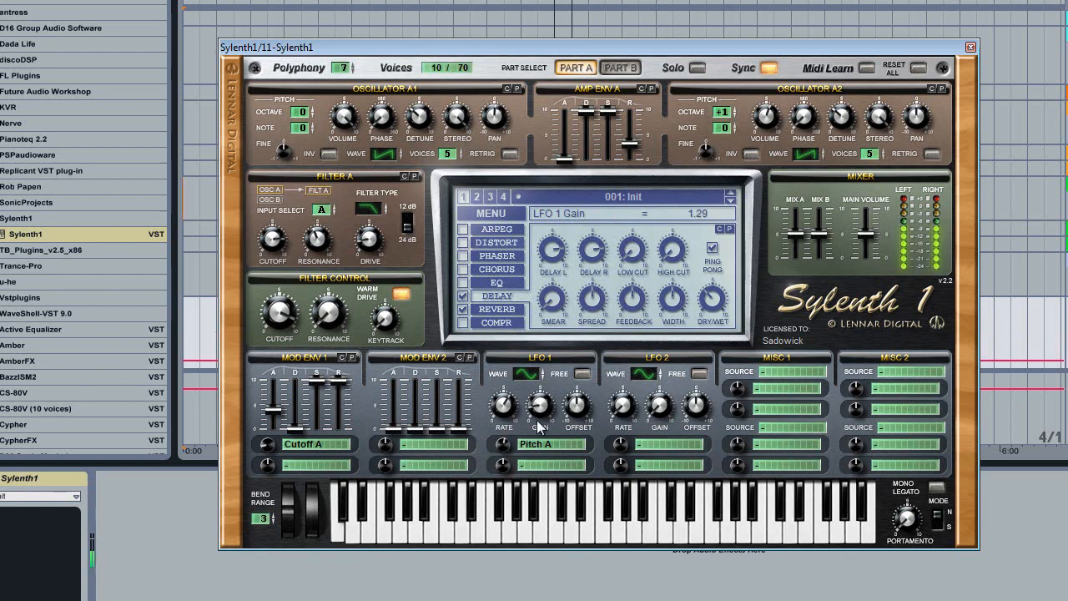
{"action": "scroll", "coordinate": [547, 404], "scroll_direction": "up", "scroll_amount": 3}
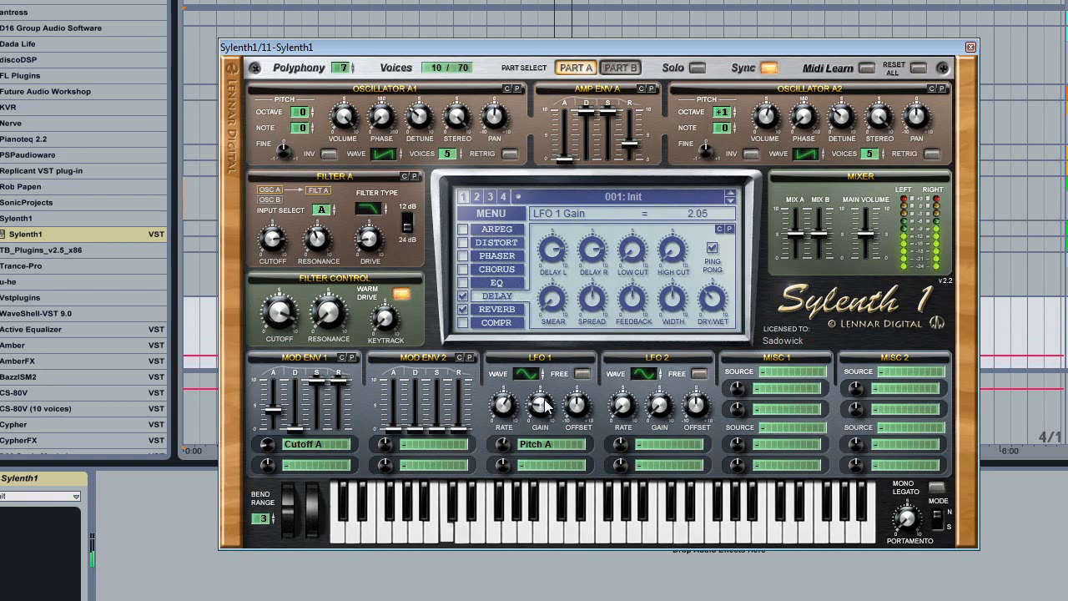
{"action": "scroll", "coordinate": [547, 404], "scroll_direction": "up", "scroll_amount": 5}
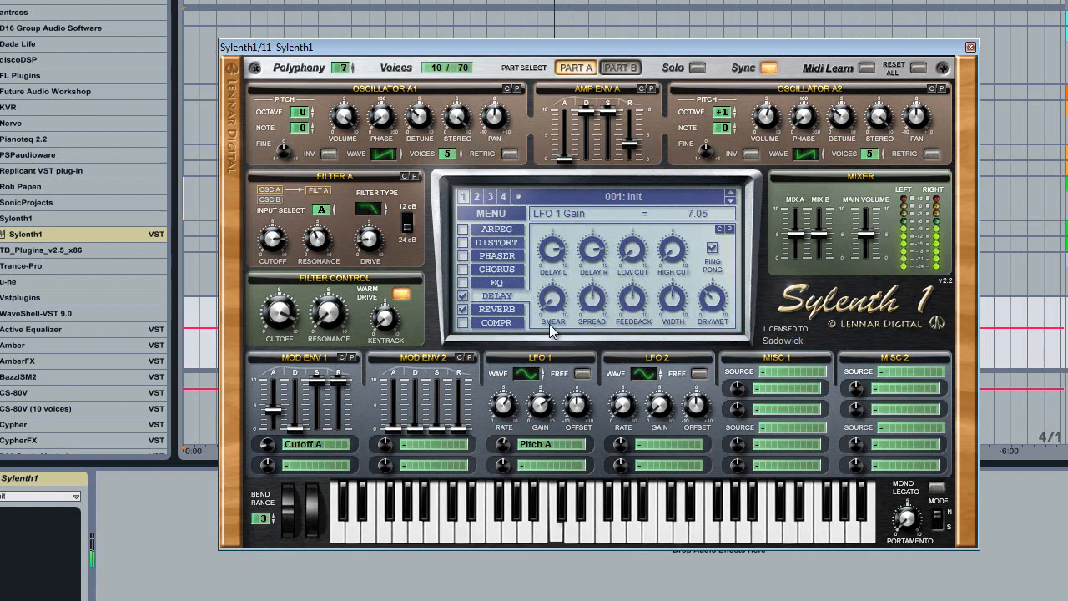
{"action": "left_click_drag", "start_coordinate": [547, 401], "coordinate": [541, 422]}
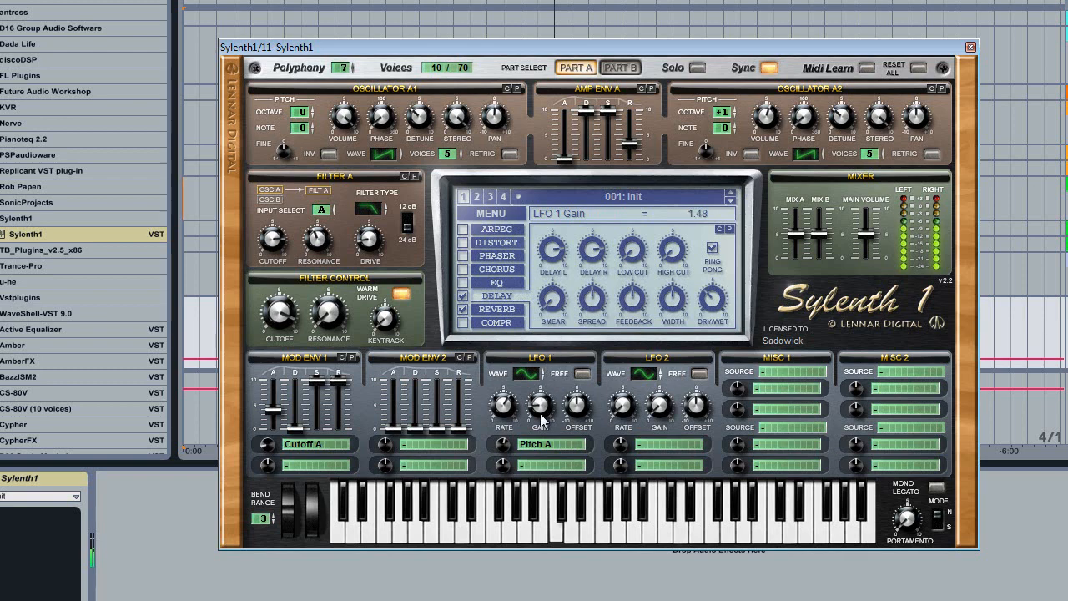
{"action": "left_click_drag", "start_coordinate": [290, 506], "coordinate": [314, 461]}
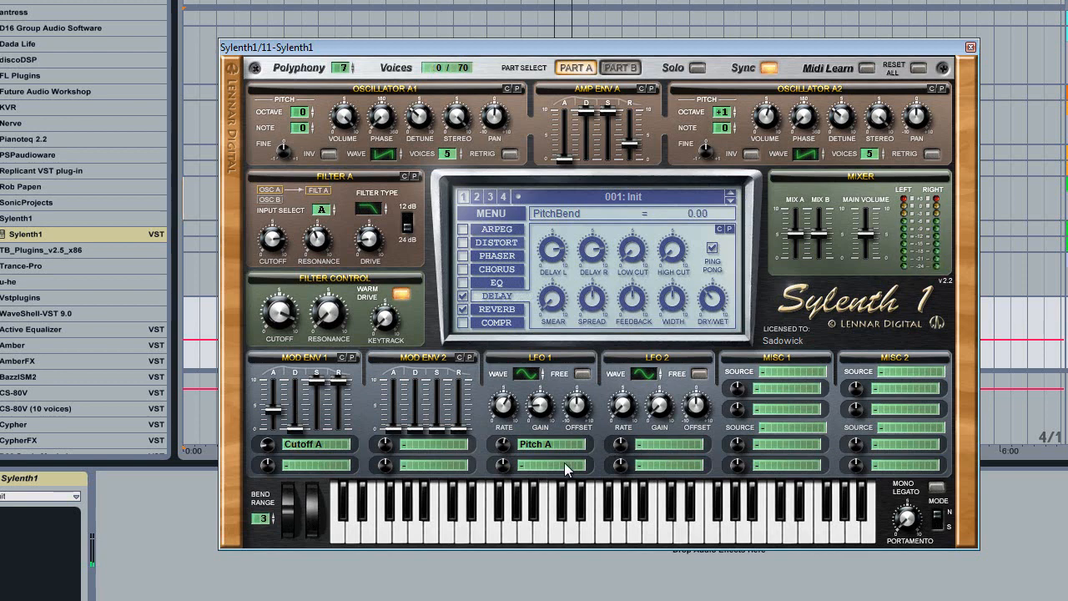
Step: Assign LFO 2's first destination to Pan A, adjust its amount and gain, and set its rate to 1/32D
{"action": "left_click", "coordinate": [639, 446]}
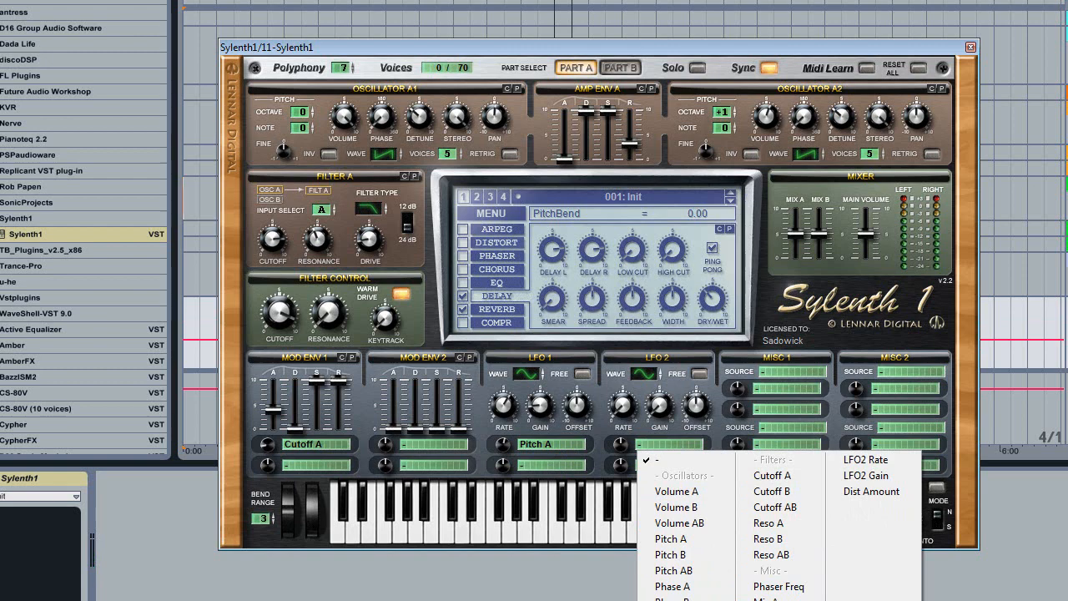
{"action": "left_click", "coordinate": [673, 600]}
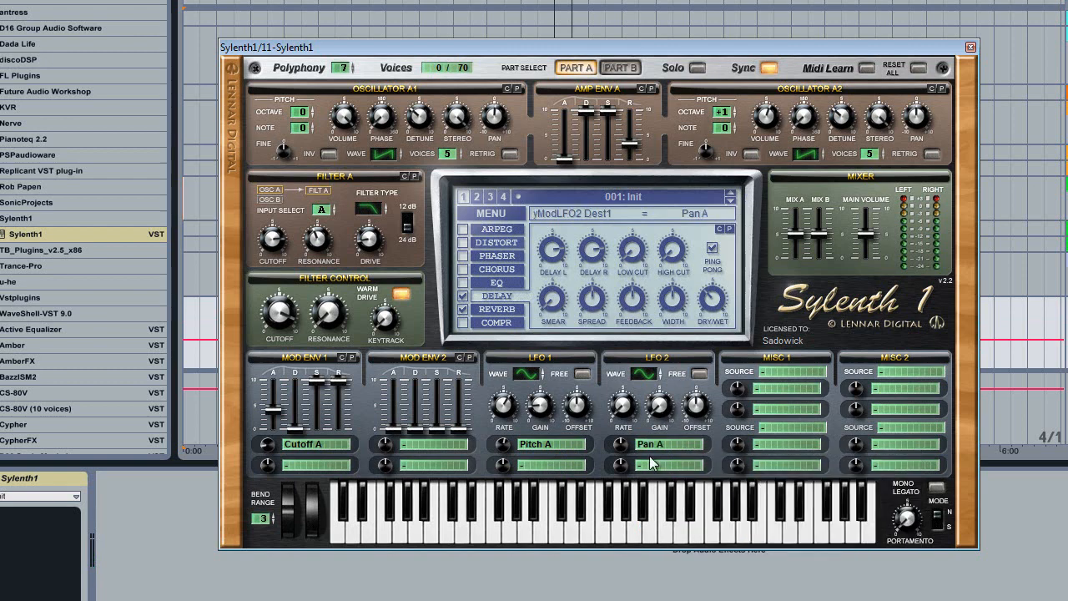
{"action": "left_click_drag", "start_coordinate": [623, 443], "coordinate": [672, 266]}
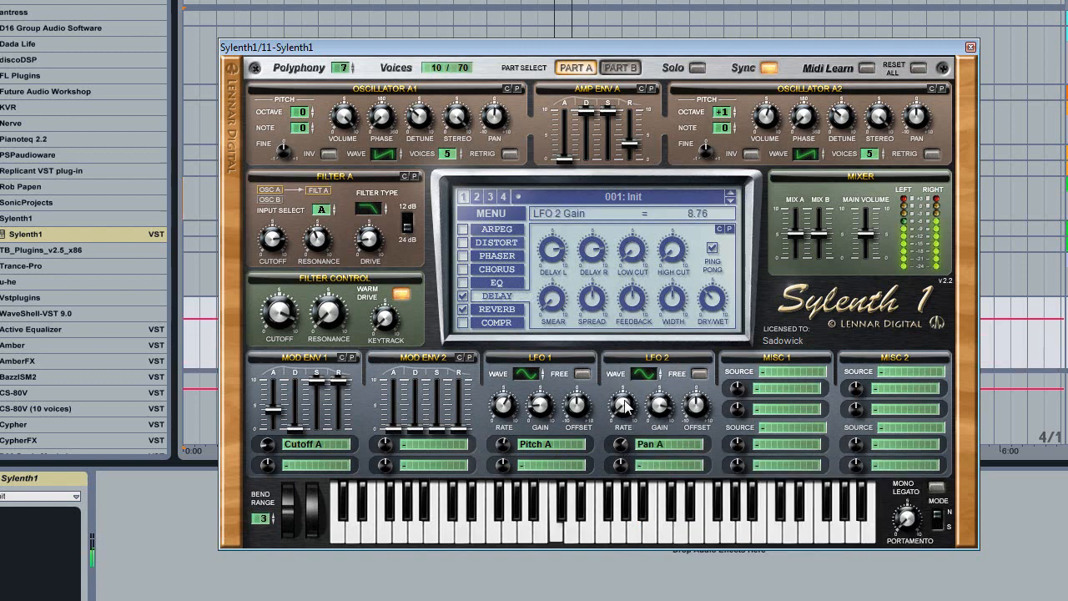
{"action": "left_click_drag", "start_coordinate": [624, 401], "coordinate": [629, 319]}
{"action": "left_click_drag", "start_coordinate": [660, 405], "coordinate": [656, 455]}
{"action": "left_click_drag", "start_coordinate": [620, 403], "coordinate": [619, 393]}
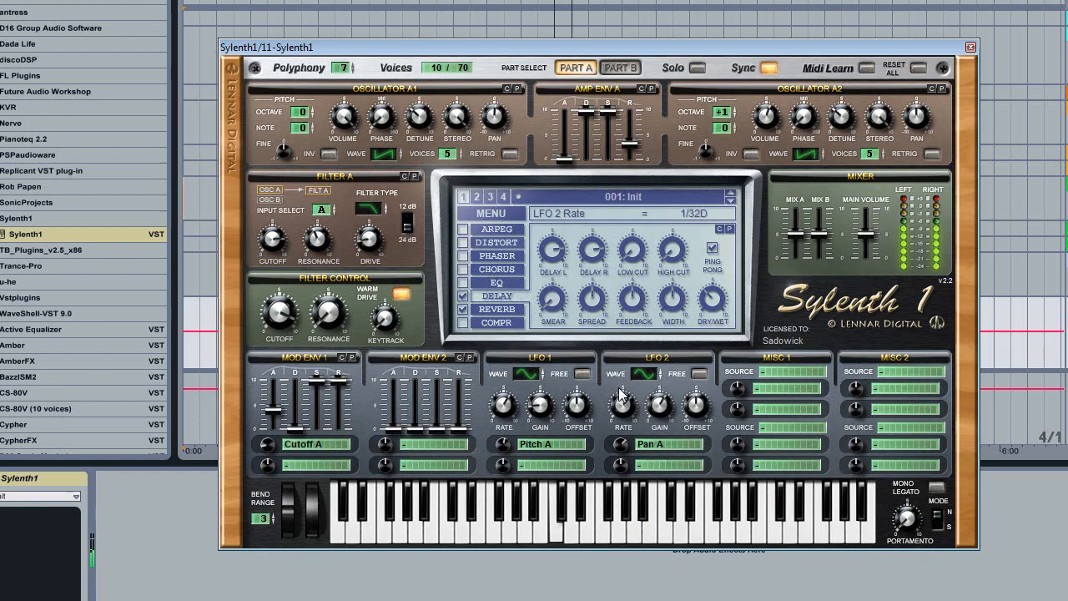
Step: Set Filter Control's cutoff to 21341.28 Hz and play a run of notes across the on-screen keyboard
{"action": "left_click_drag", "start_coordinate": [291, 332], "coordinate": [361, 292]}
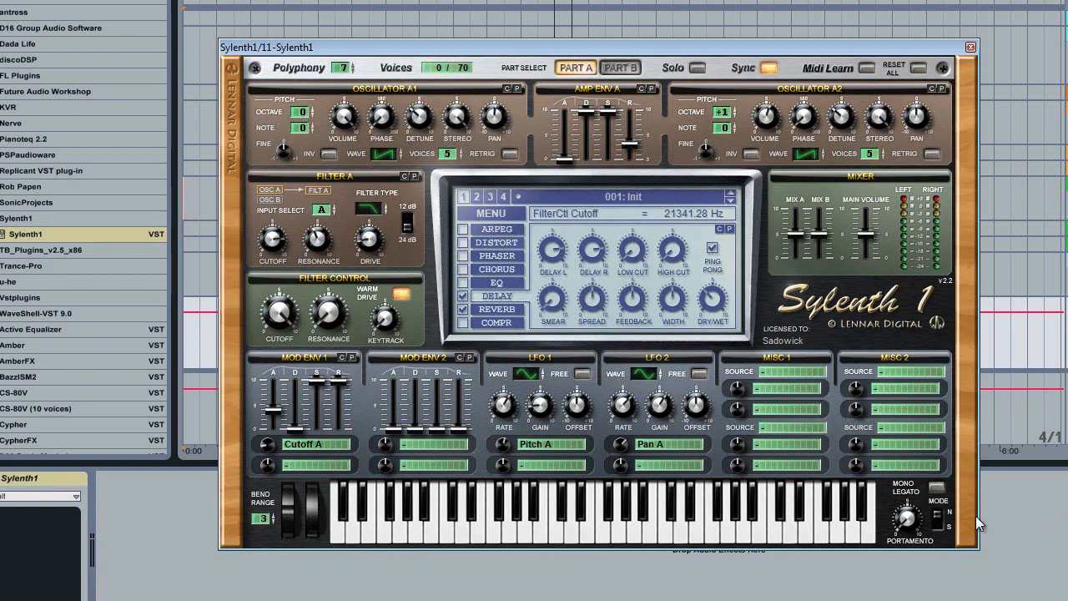
{"action": "left_click", "coordinate": [396, 517]}
{"action": "left_click", "coordinate": [312, 527]}
{"action": "left_click", "coordinate": [341, 527]}
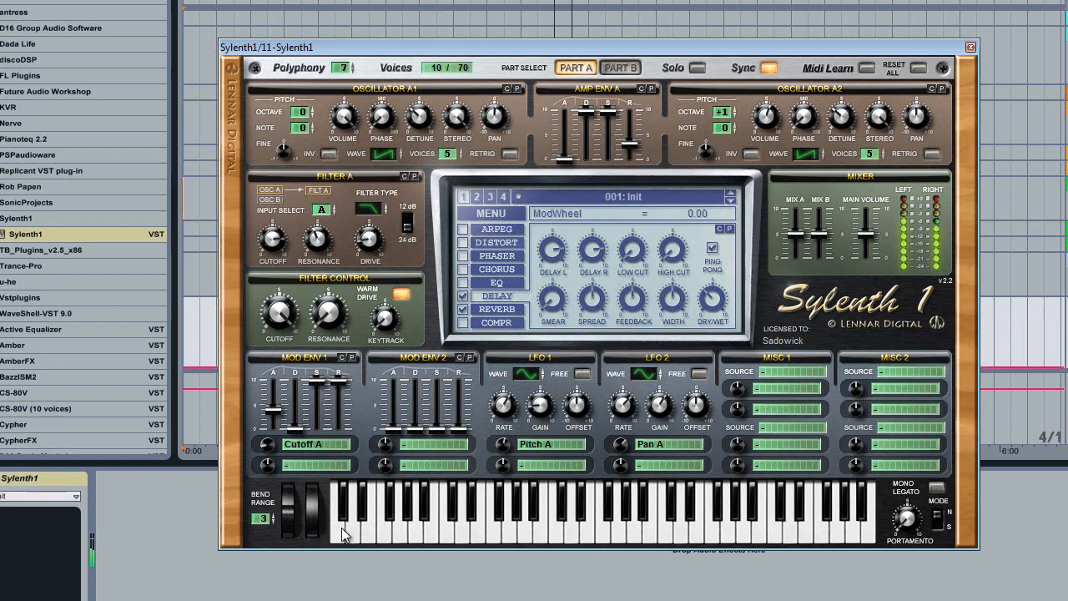
{"action": "left_click_drag", "start_coordinate": [342, 527], "coordinate": [806, 534]}
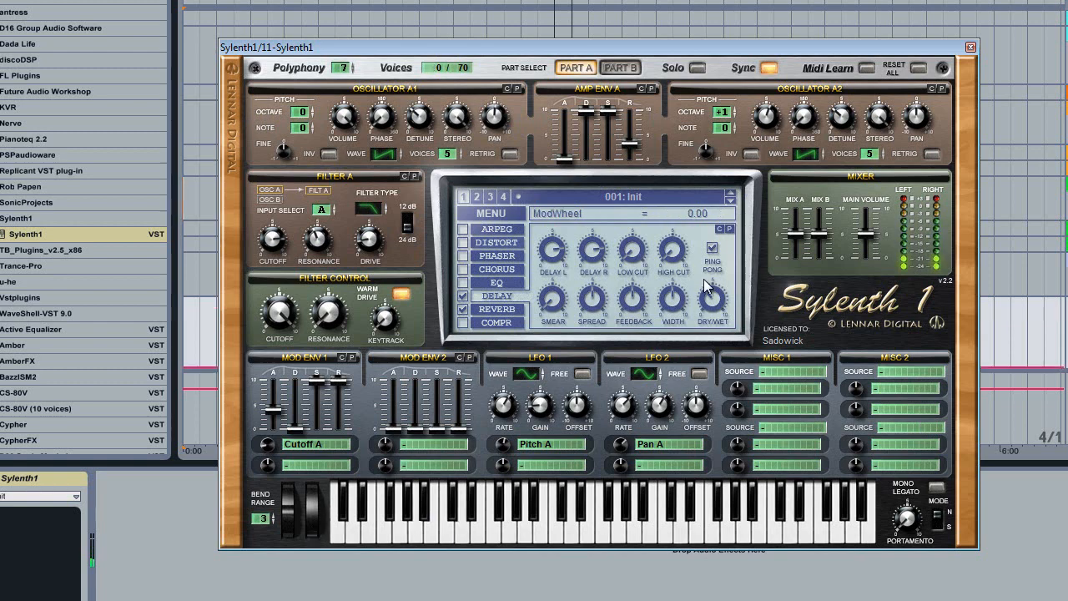